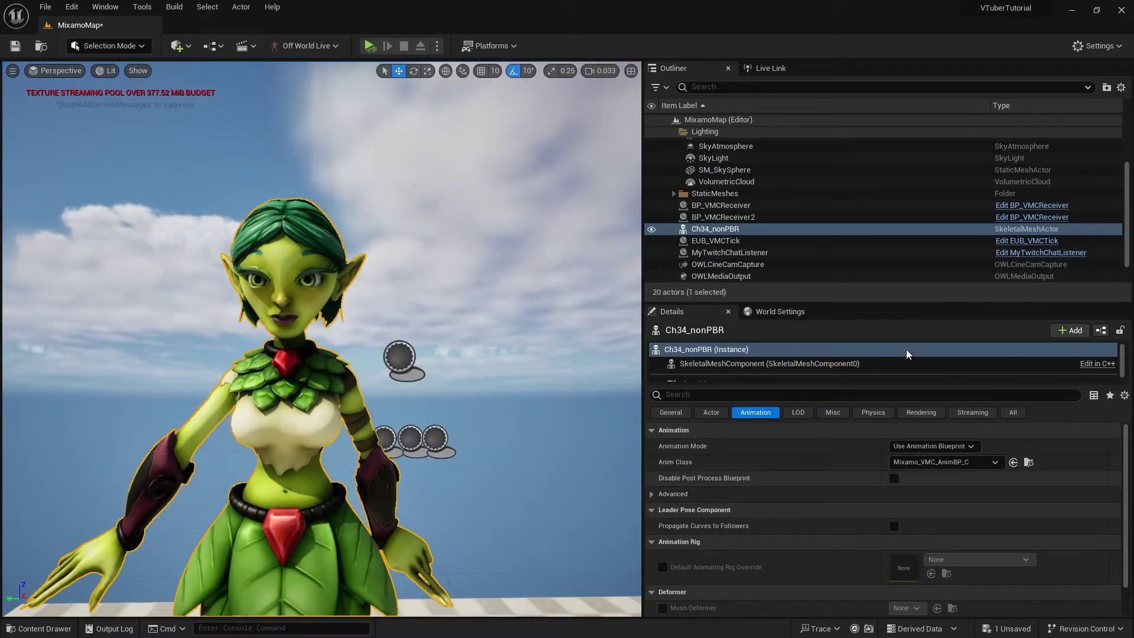
# - Swap the Ch34_nonPBR actor's skeletal mesh for the teal-haired girl character
pyautogui.click(827, 364)
pyautogui.click(674, 413)
pyautogui.click(981, 512)
pyautogui.click(1007, 417)
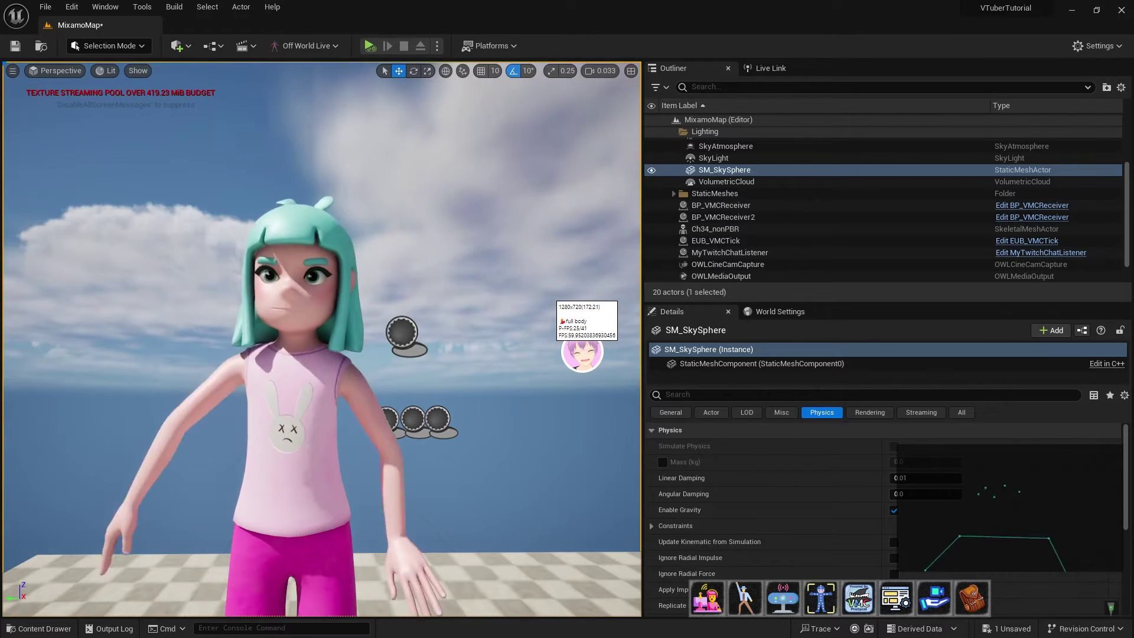
# - Replace the Ch34_nonPBR actor's skeletal mesh with the character in the white protective suit
pyautogui.click(716, 229)
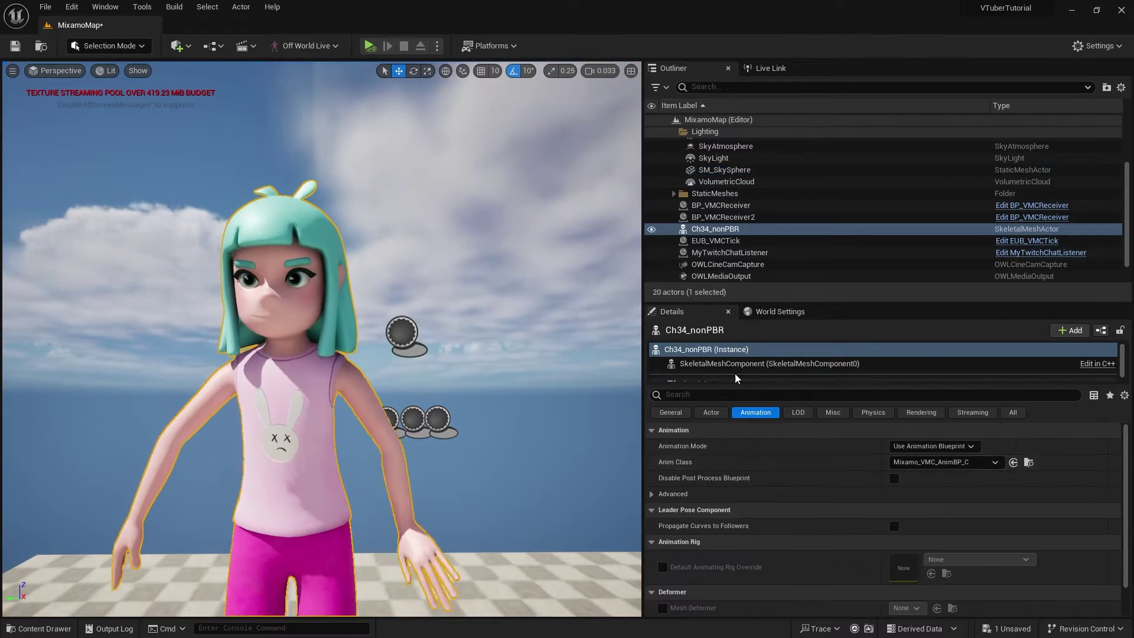
pyautogui.click(672, 412)
pyautogui.click(980, 512)
pyautogui.click(999, 370)
pyautogui.moveTo(463, 261); pyautogui.dragTo(485, 214, button='right')
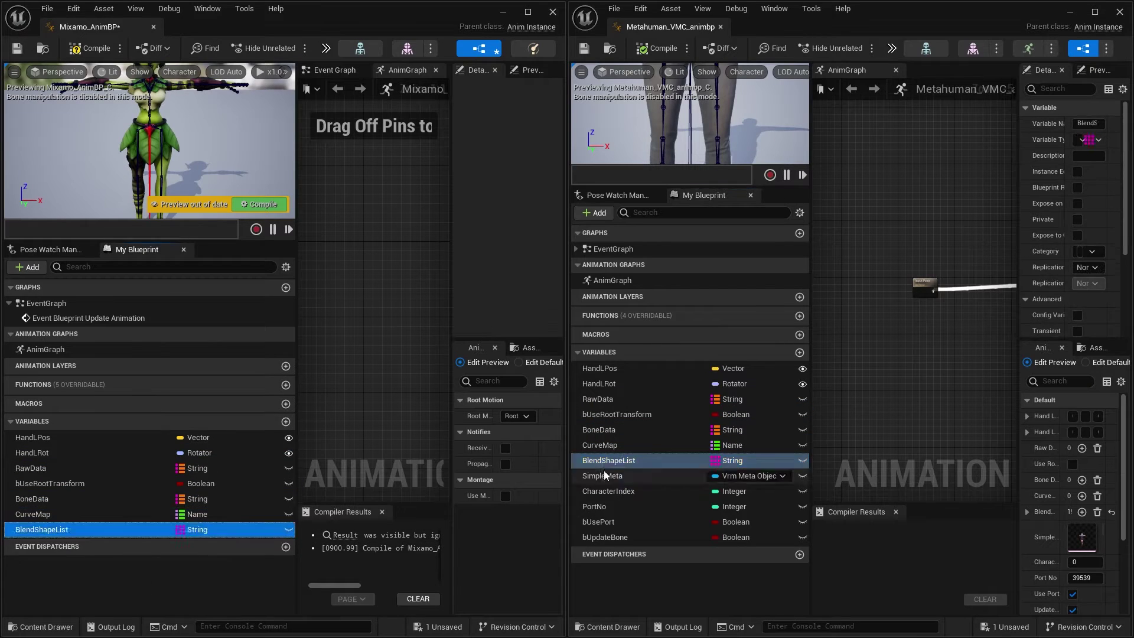
# - Copy the variables SimpleMeta, PortNo and bUpdateBone from the Metahuman_VMC_animbp blueprint into the Mixamo_AnimBP blueprint
pyautogui.click(605, 475)
pyautogui.hotkey('ctrl', 'c')
pyautogui.hotkey('ctrl', 'v')
pyautogui.click(604, 507)
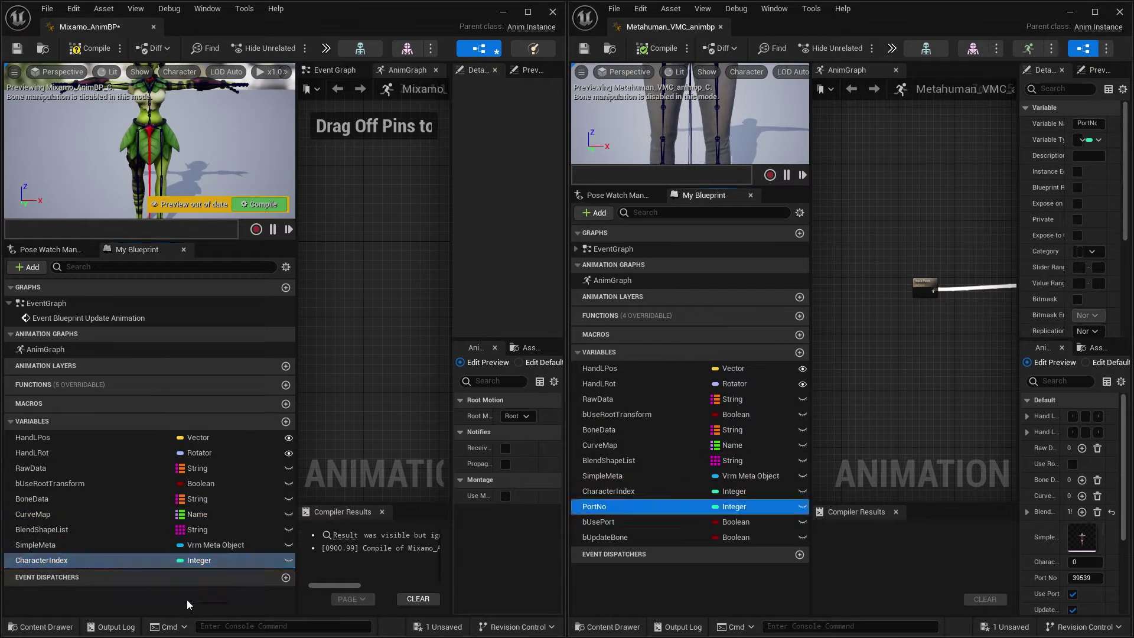
pyautogui.hotkey('ctrl', 'v')
pyautogui.click(605, 537)
pyautogui.click(119, 422)
pyautogui.hotkey('ctrl', 'v')
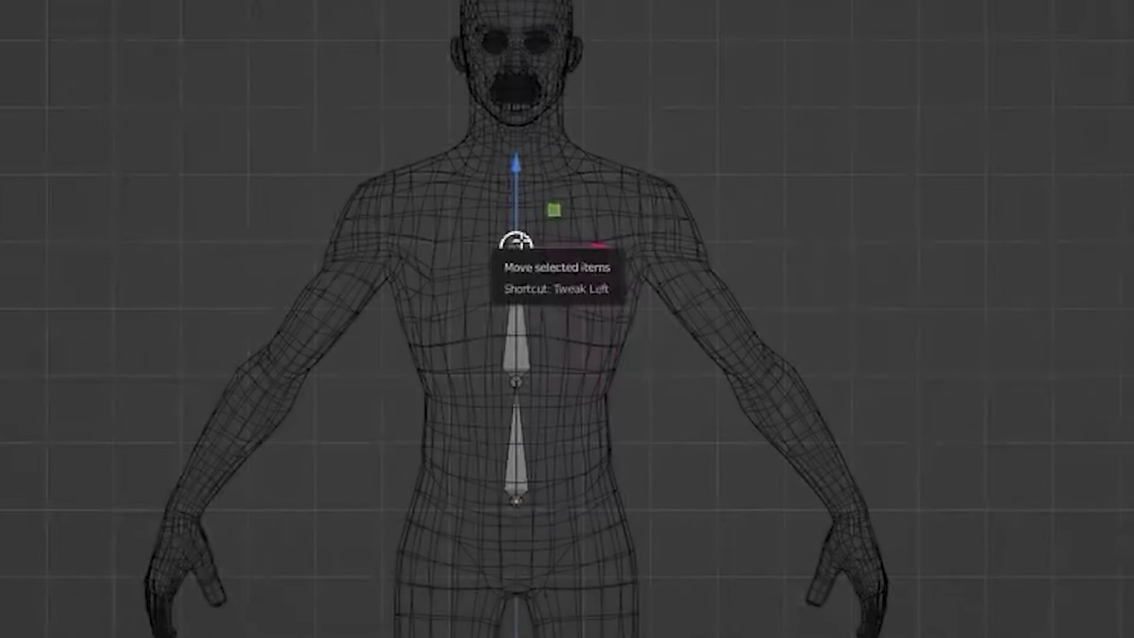
# - Move the top spine joint of the armature up toward the base of the neck
pyautogui.moveTo(514, 243); pyautogui.dragTo(530, 144)
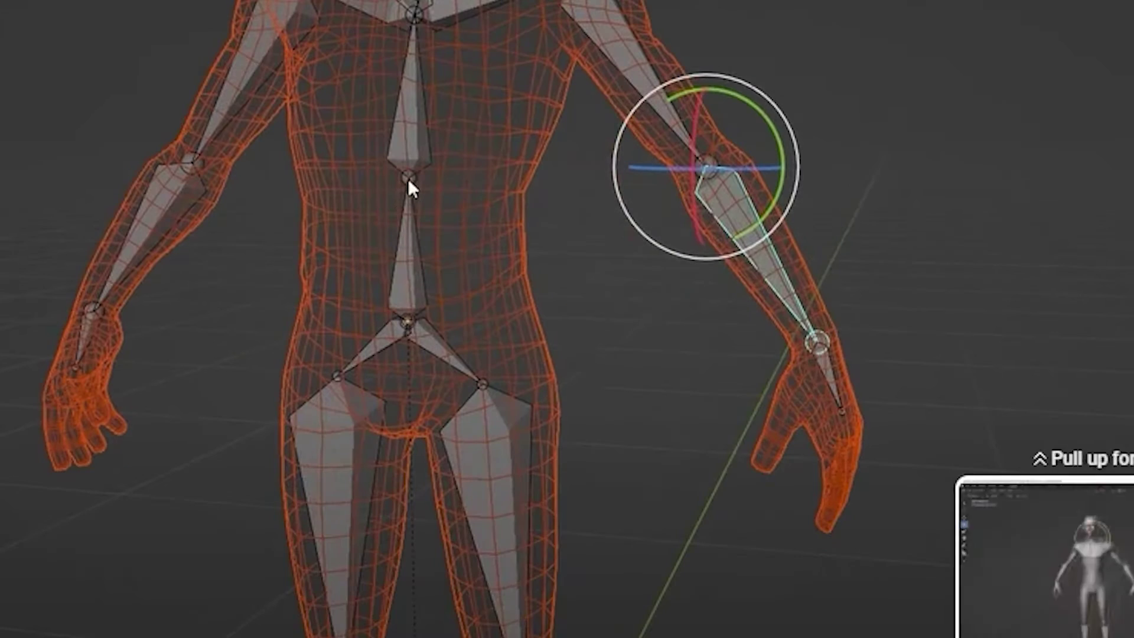
pyautogui.click(415, 102)
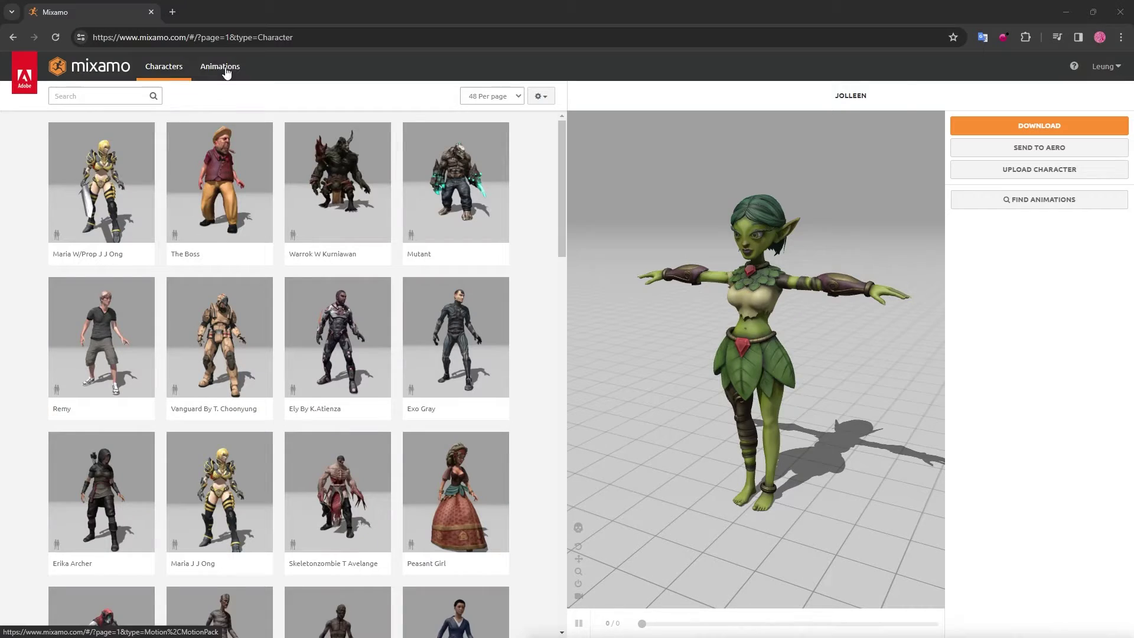
# - Load the armoured, sword-carrying woman as the current character on Mixamo
pyautogui.click(102, 183)
pyautogui.click(781, 228)
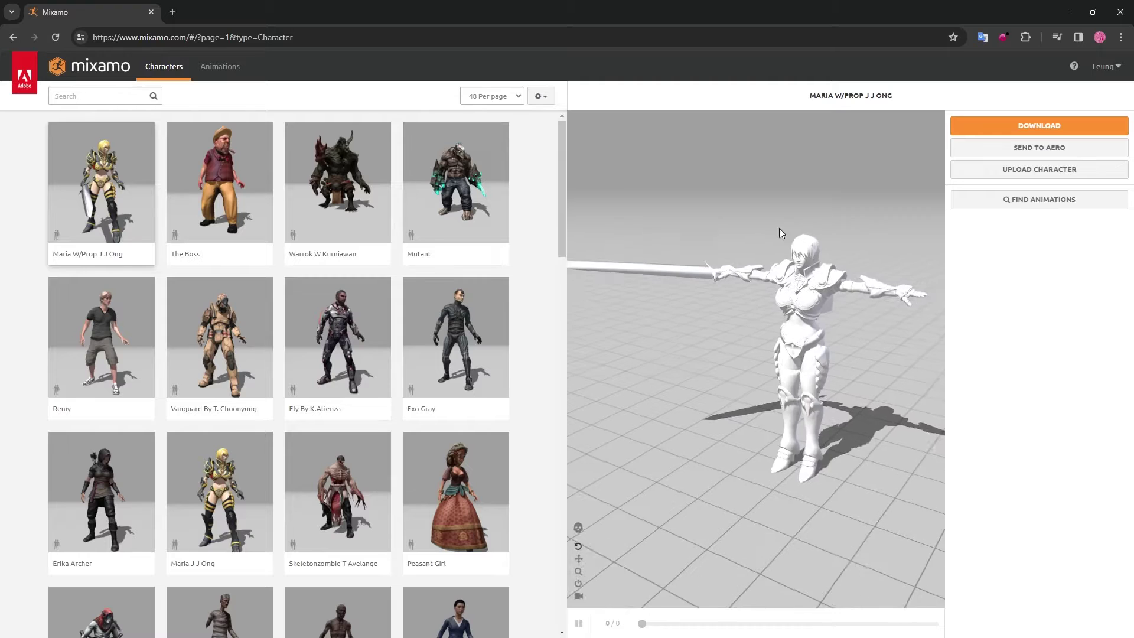
# - Switch to the Amy character, accepting the replacement of the previous character, and download it
pyautogui.scroll(-7, 227, 372)
pyautogui.click(227, 372)
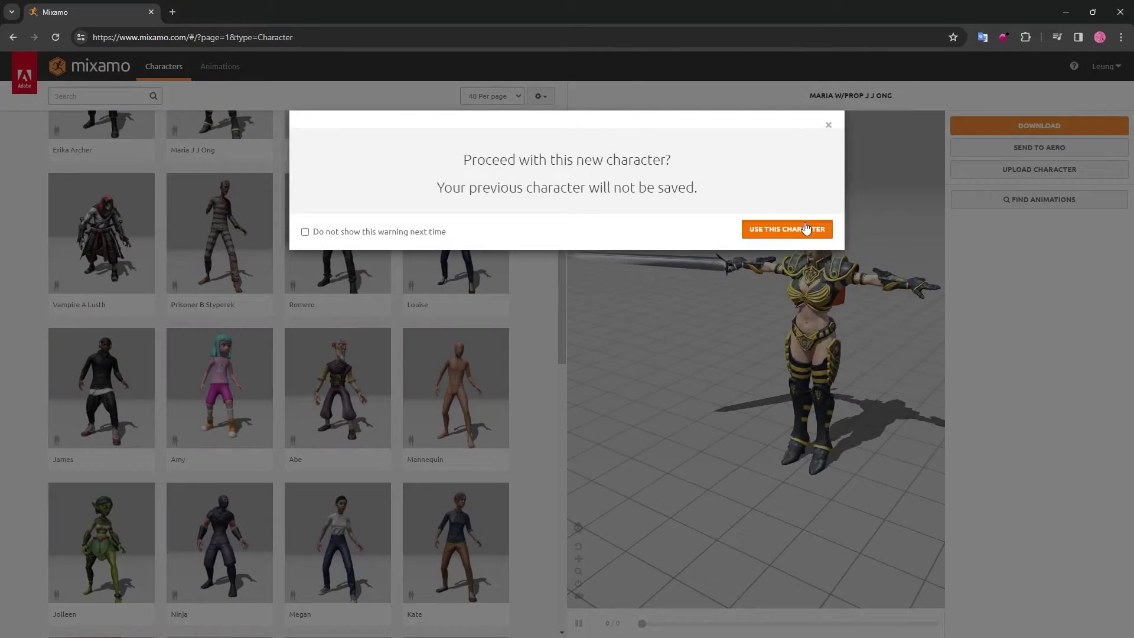
pyautogui.click(792, 228)
pyautogui.click(1039, 125)
pyautogui.click(733, 218)
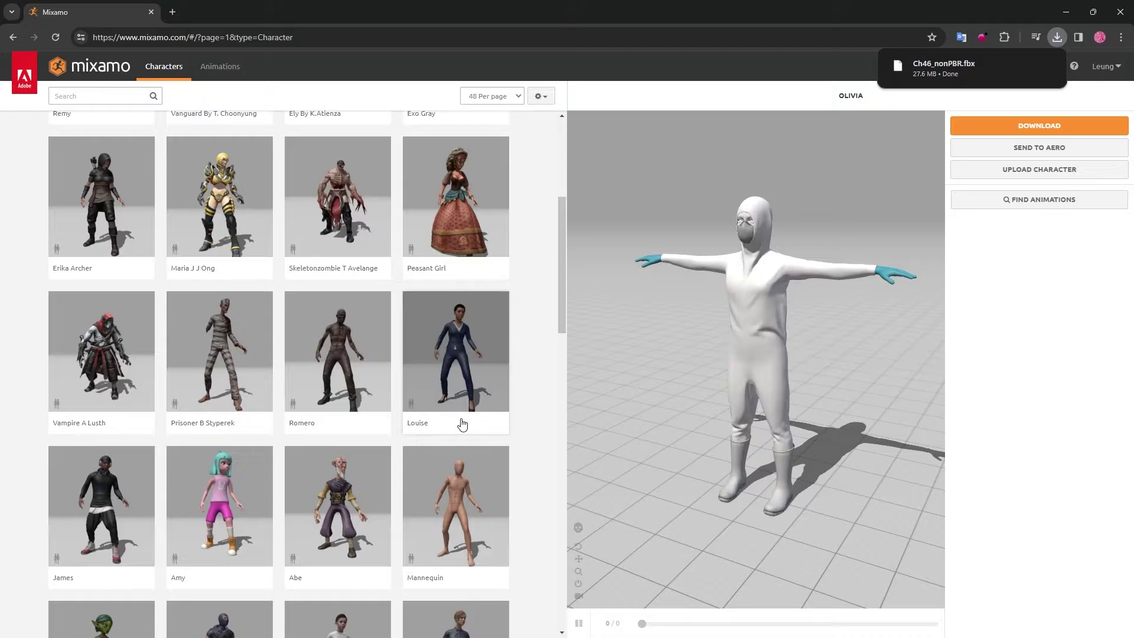
# - Download the Olivia character as FBX Binary in T-pose
pyautogui.scroll(-6, 460, 425)
pyautogui.click(1039, 125)
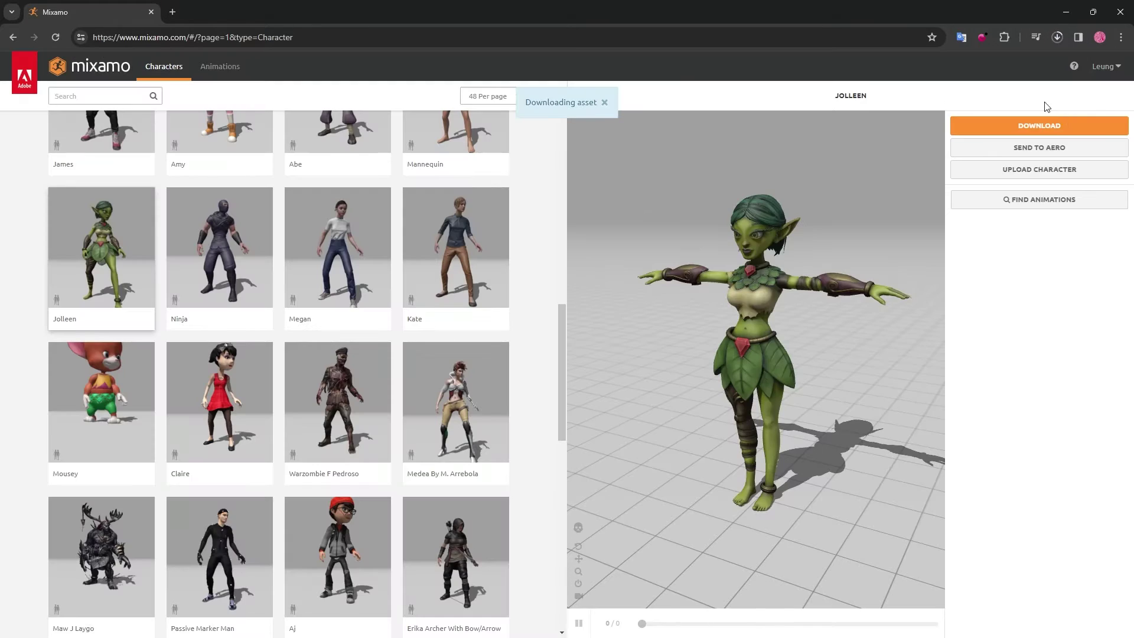
pyautogui.click(1040, 125)
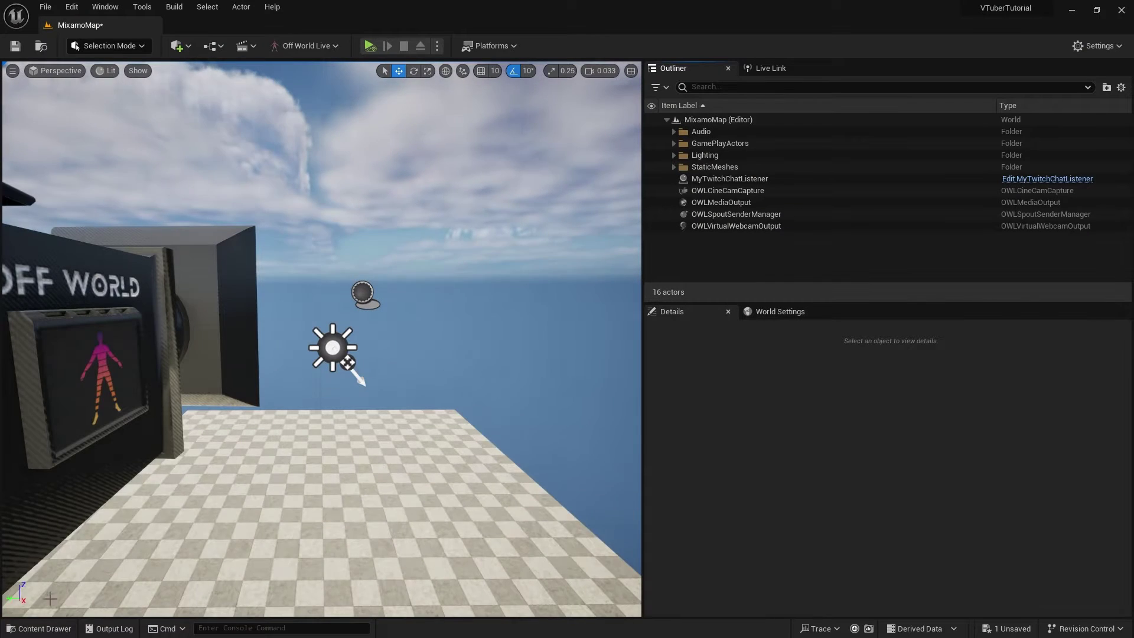
# - In Unreal Editor, create a folder named MixamoAvatar1 under Content and open it
pyautogui.click(39, 629)
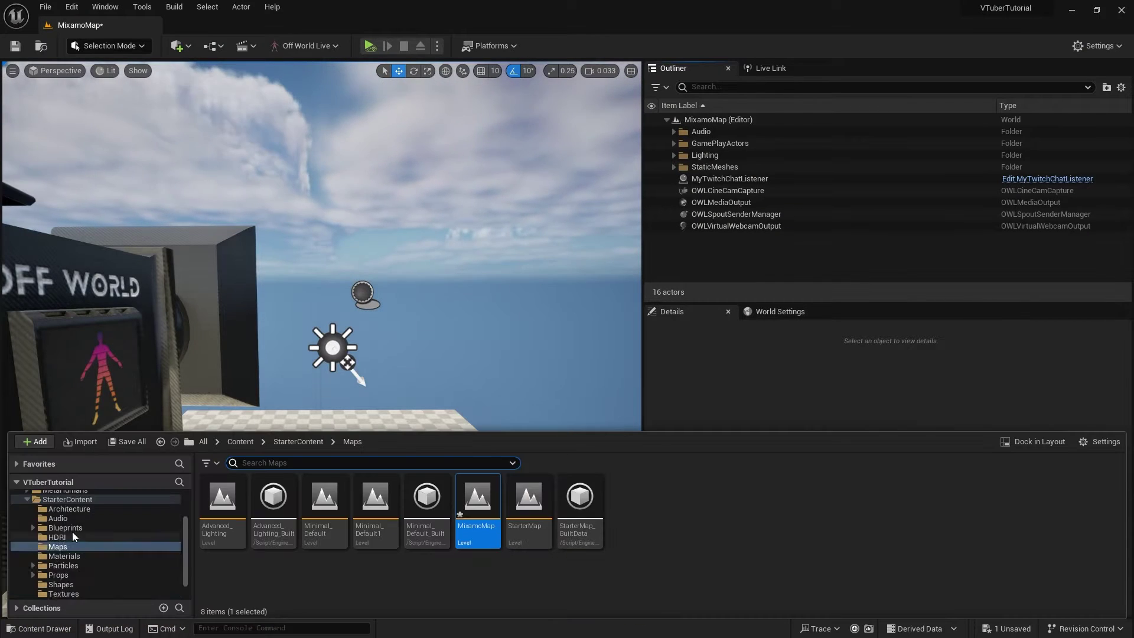
pyautogui.click(50, 506)
pyautogui.rightClick(284, 560)
pyautogui.click(328, 175)
pyautogui.write('Mixamo')
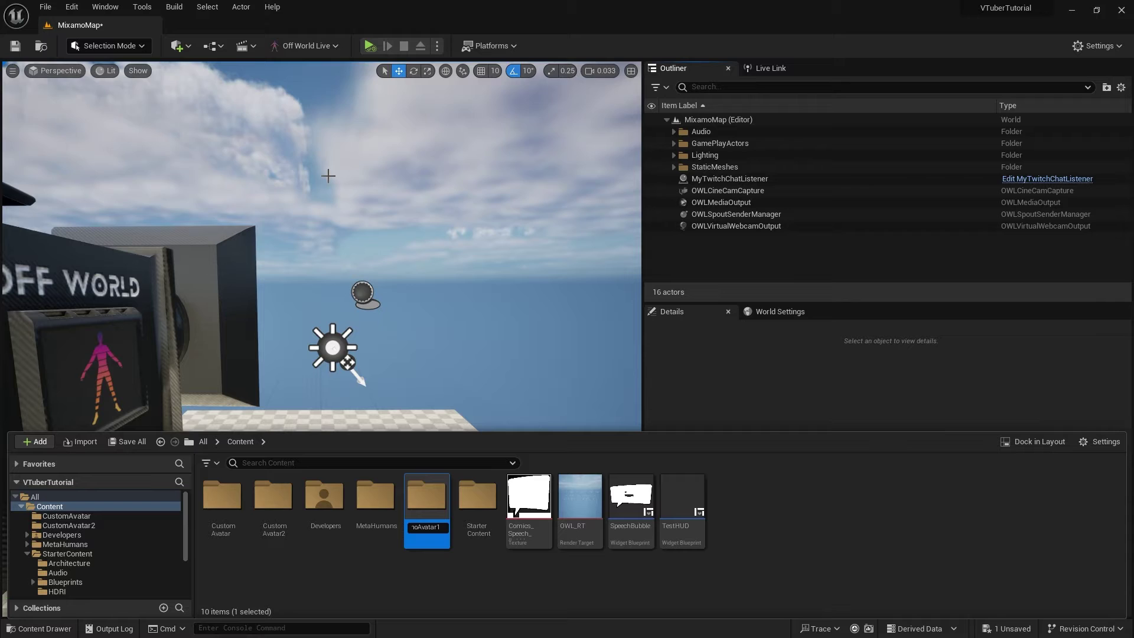
pyautogui.write('Avatar1')
pyautogui.press('Return')
pyautogui.doubleClick(426, 496)
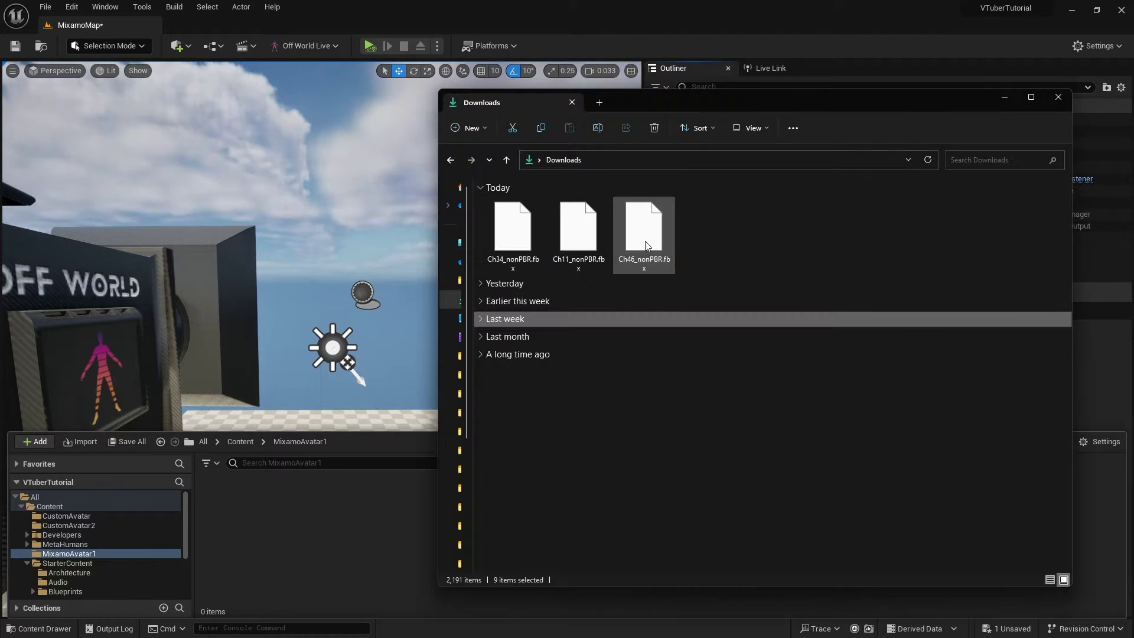
# - Import Ch46_nonPBR.fbx from Downloads into MixamoAvatar1 as a skeletal mesh without an assigned skeleton and save all assets
pyautogui.moveTo(644, 242); pyautogui.dragTo(319, 524)
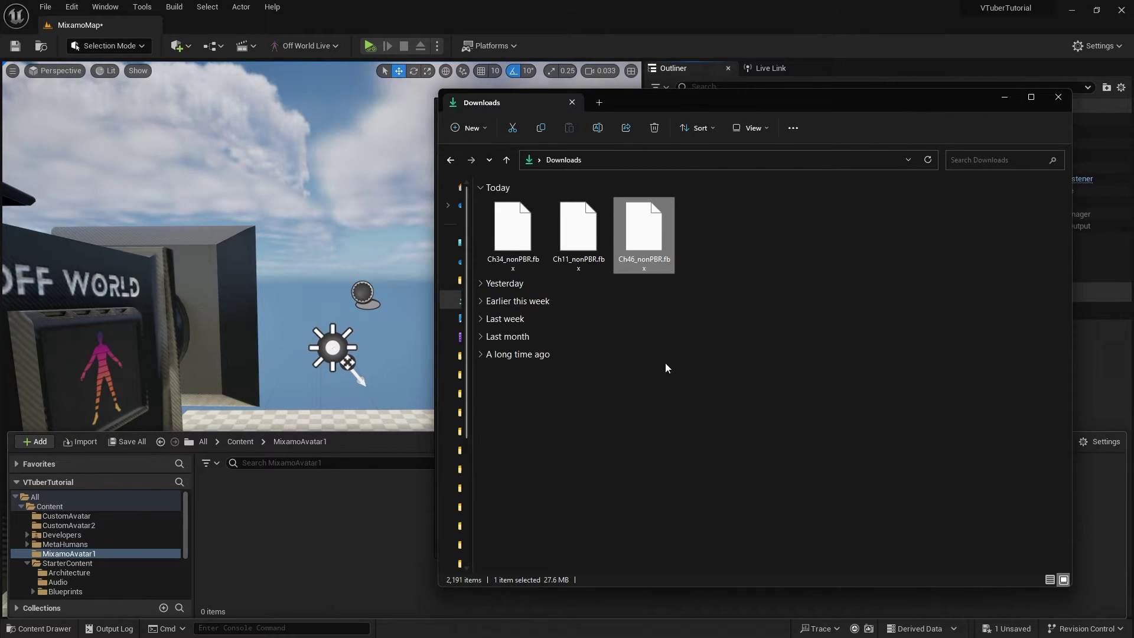
pyautogui.click(1005, 98)
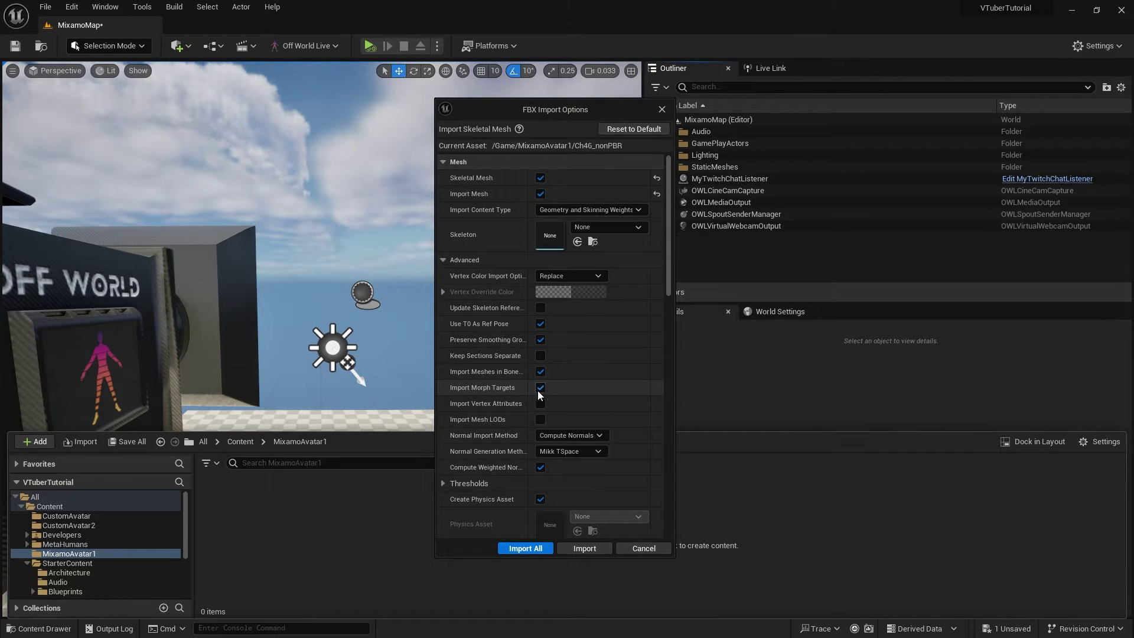
pyautogui.click(528, 548)
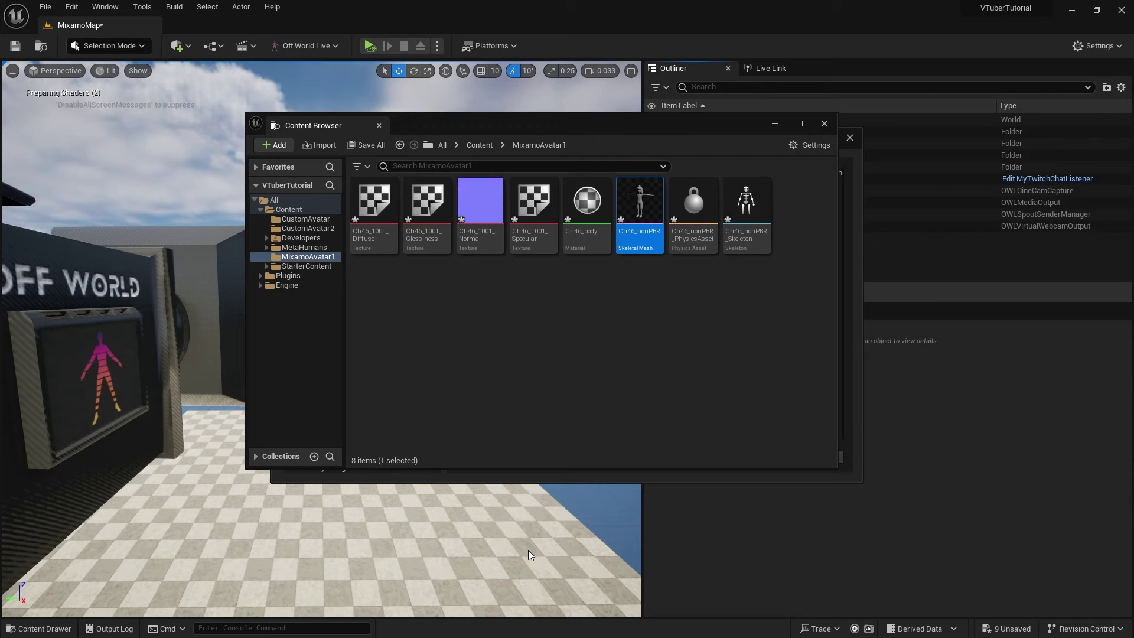
pyautogui.click(371, 146)
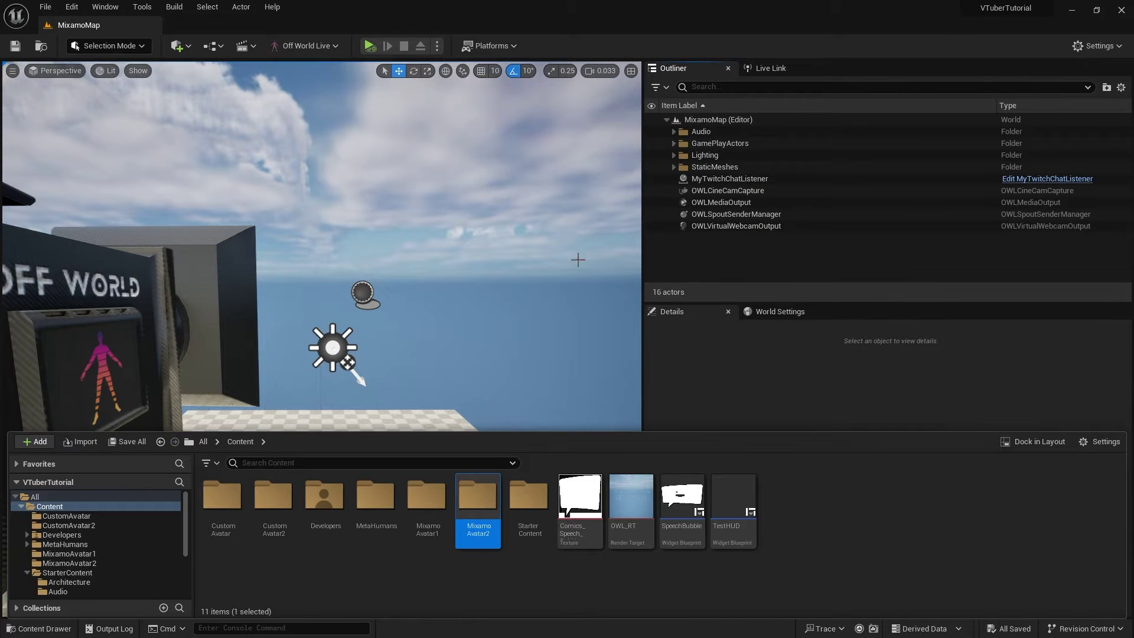
# - Import Ch11_nonPBR.fbx from Downloads into the MixamoAvatar2 folder, using Ch46_nonPBR_Skeleton as its skeleton
pyautogui.doubleClick(482, 498)
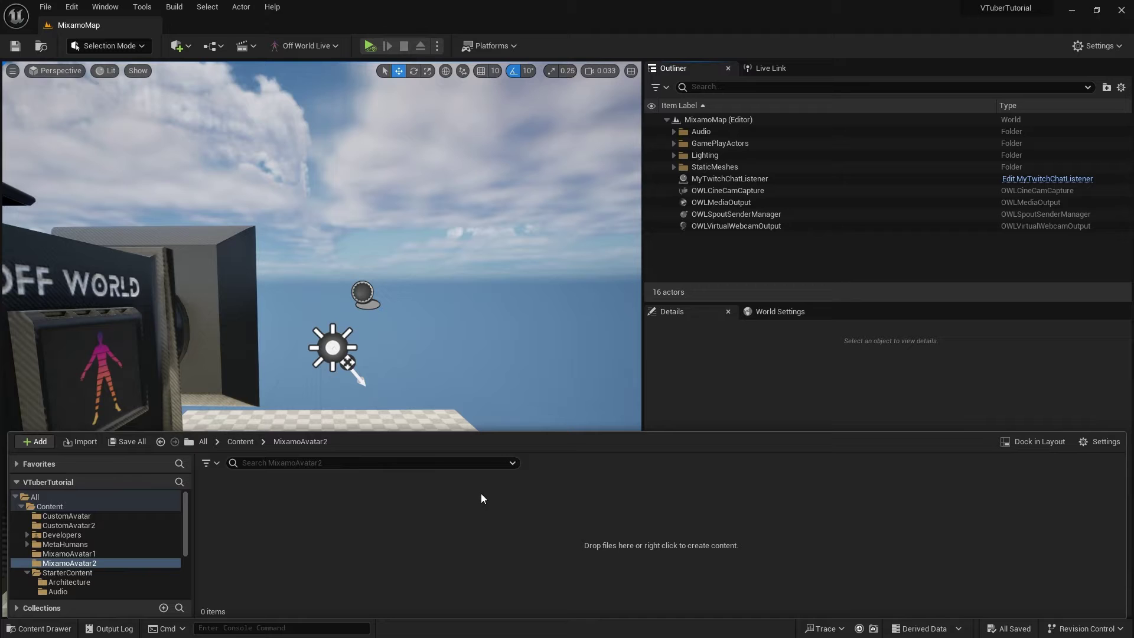
pyautogui.hotkey('alt', 'Tab')
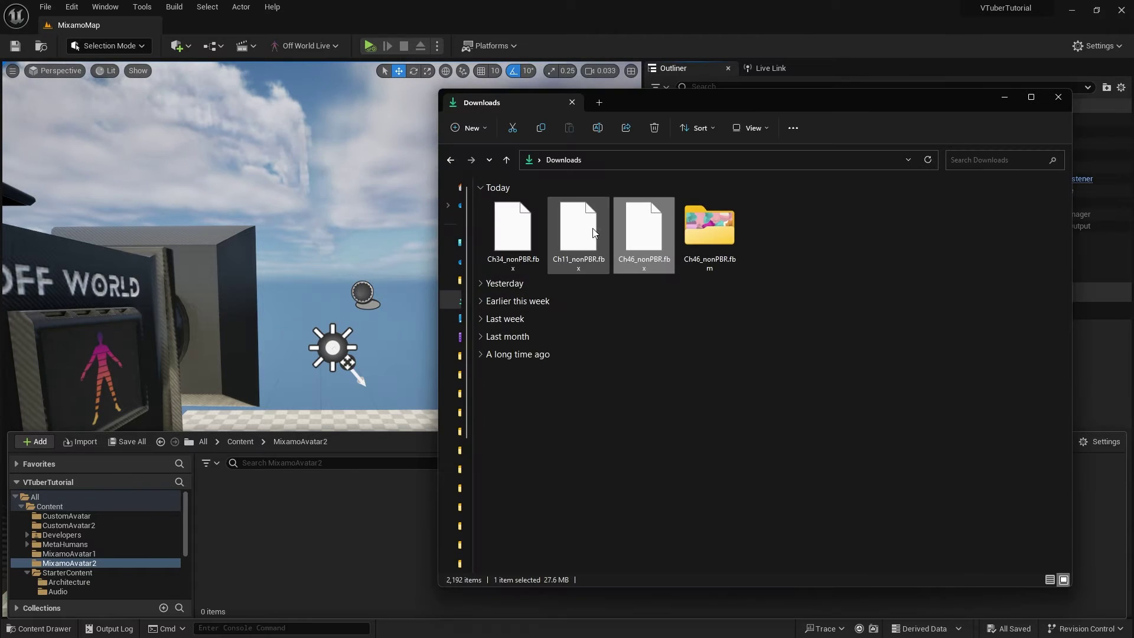
pyautogui.click(593, 239)
pyautogui.moveTo(410, 582); pyautogui.dragTo(364, 549)
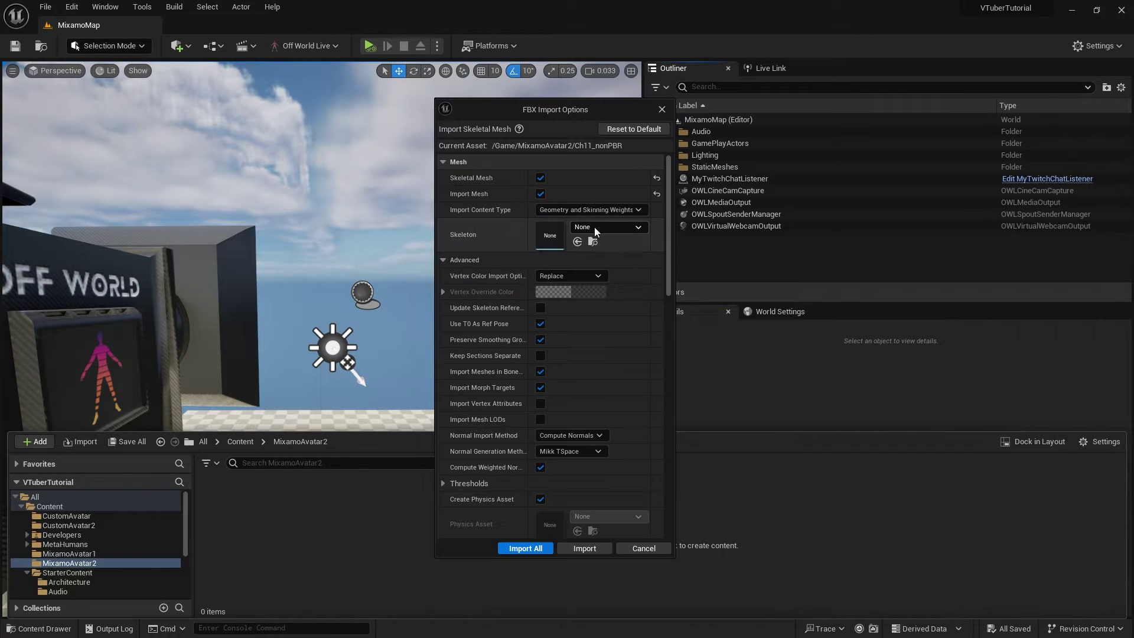
pyautogui.click(595, 227)
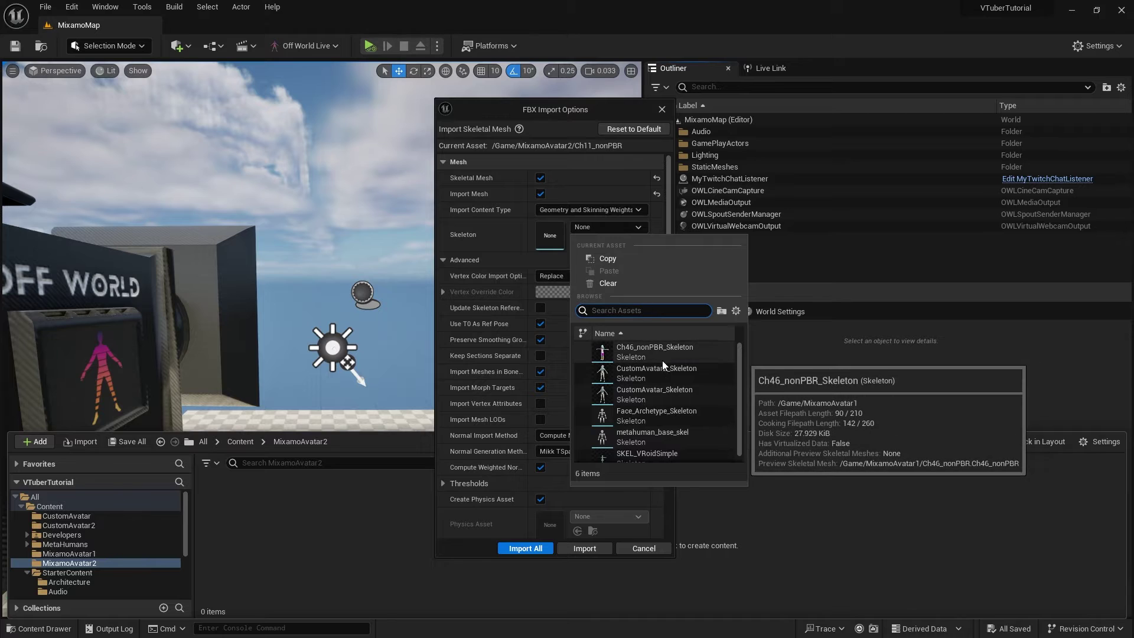
pyautogui.click(637, 346)
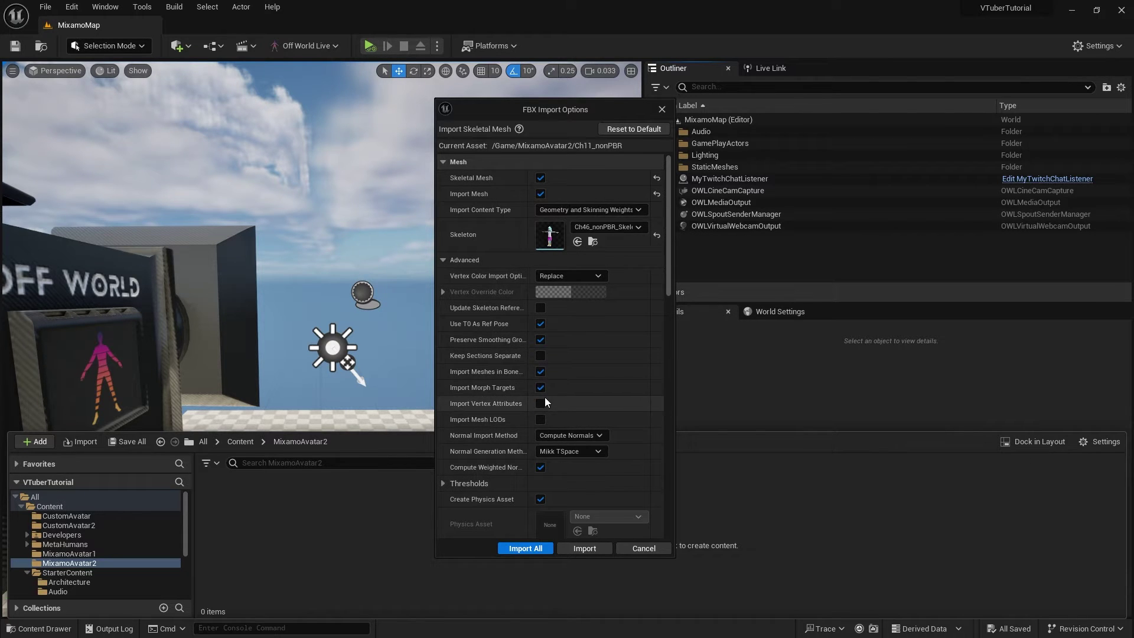
pyautogui.click(526, 549)
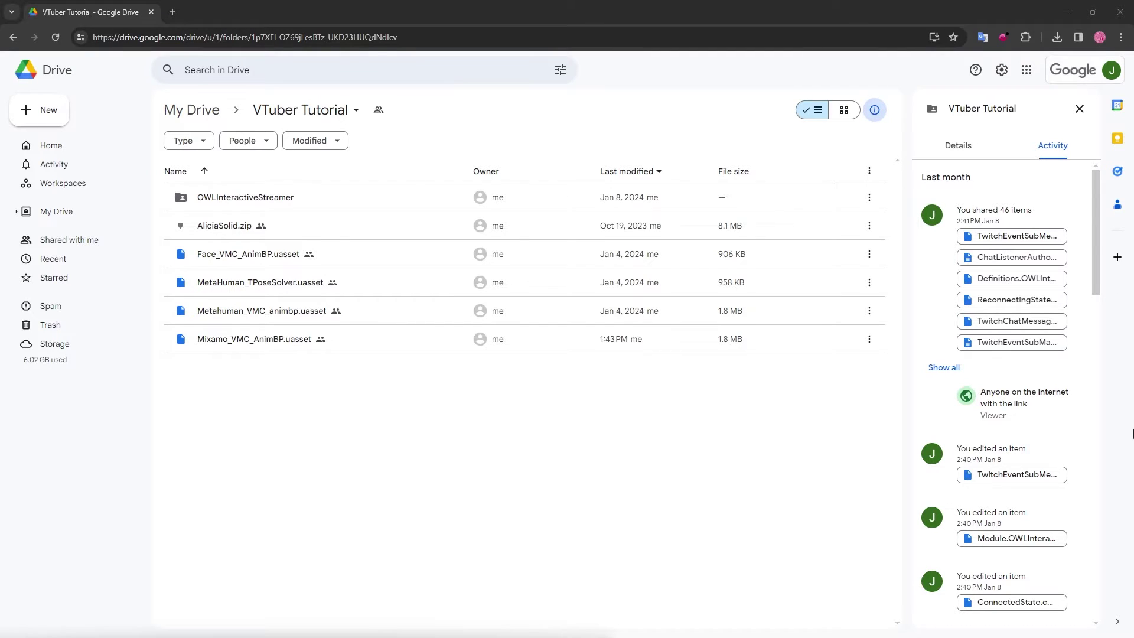
# - Download Mixamo_VMC_AnimBP.uasset from the VTuber Tutorial folder in Google Drive and copy it into the VTuberTutorial project's Content folder
pyautogui.click(377, 347)
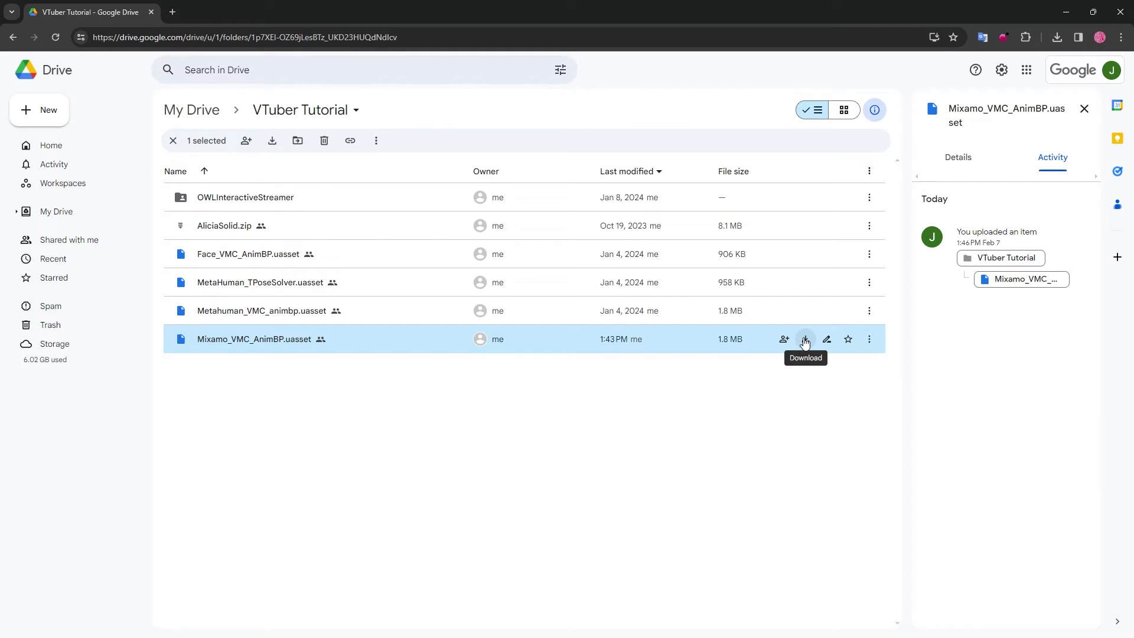
pyautogui.click(805, 341)
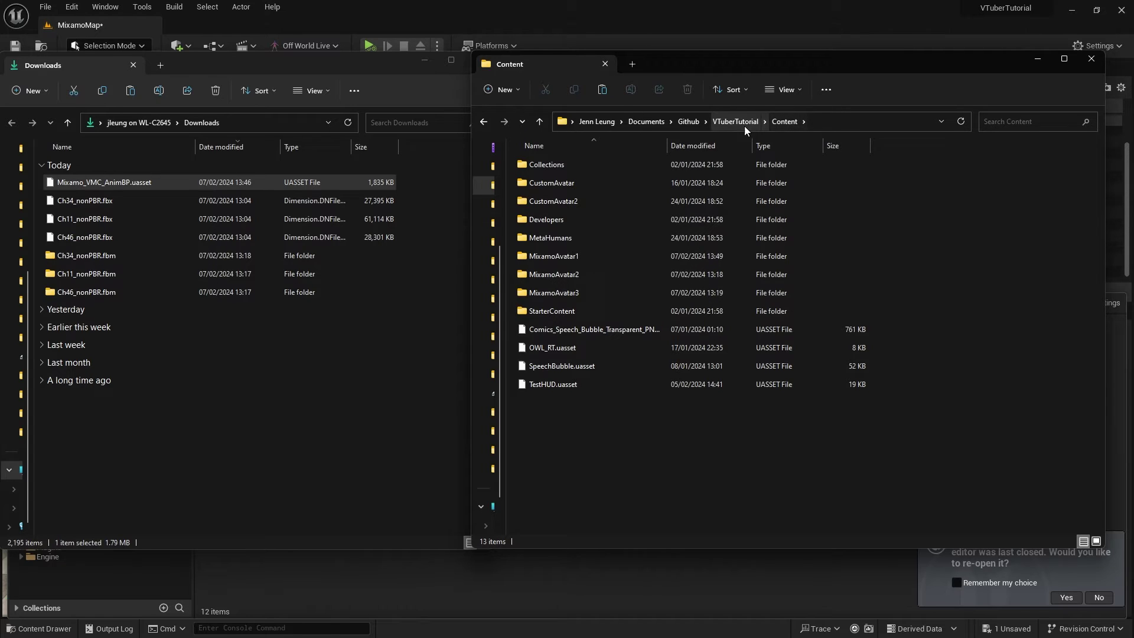
pyautogui.moveTo(110, 184); pyautogui.dragTo(644, 423)
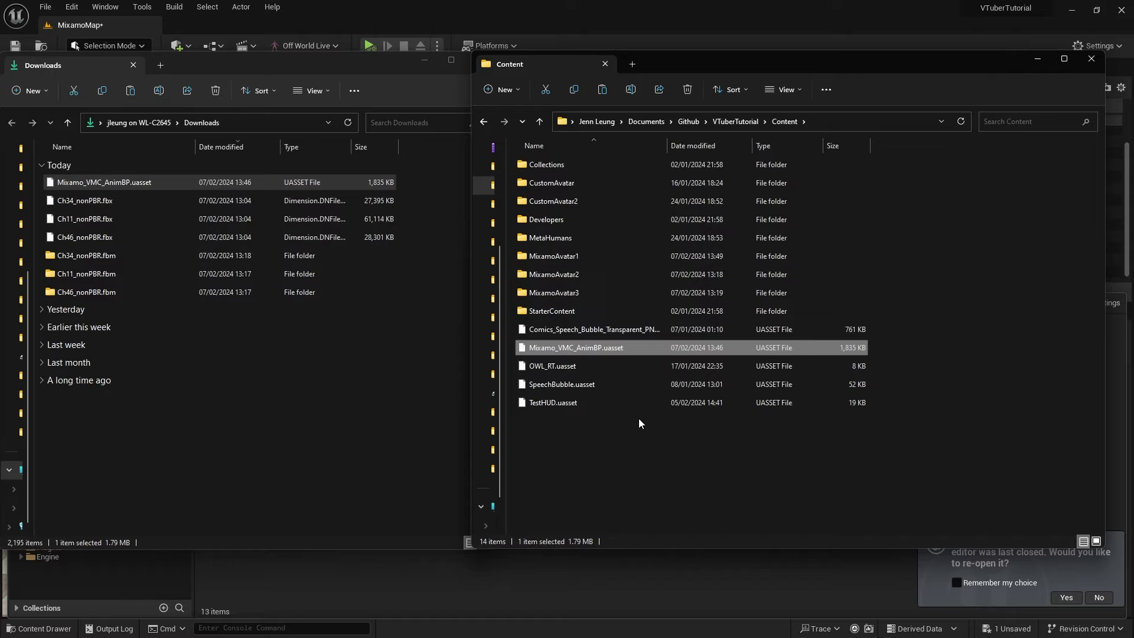
pyautogui.hotkey('alt', 'Tab')
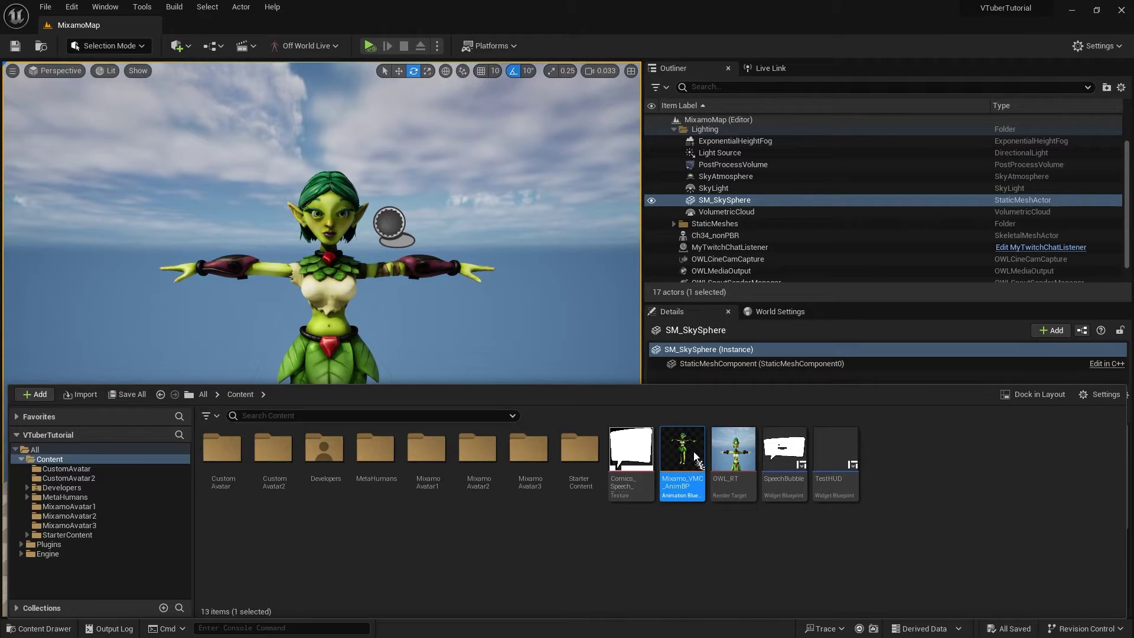
# - Open the Mixamo_VMC_AnimBP blueprint and choose Ch46_nonPBR_Skeleton as the target skeleton in its class settings
pyautogui.doubleClick(677, 436)
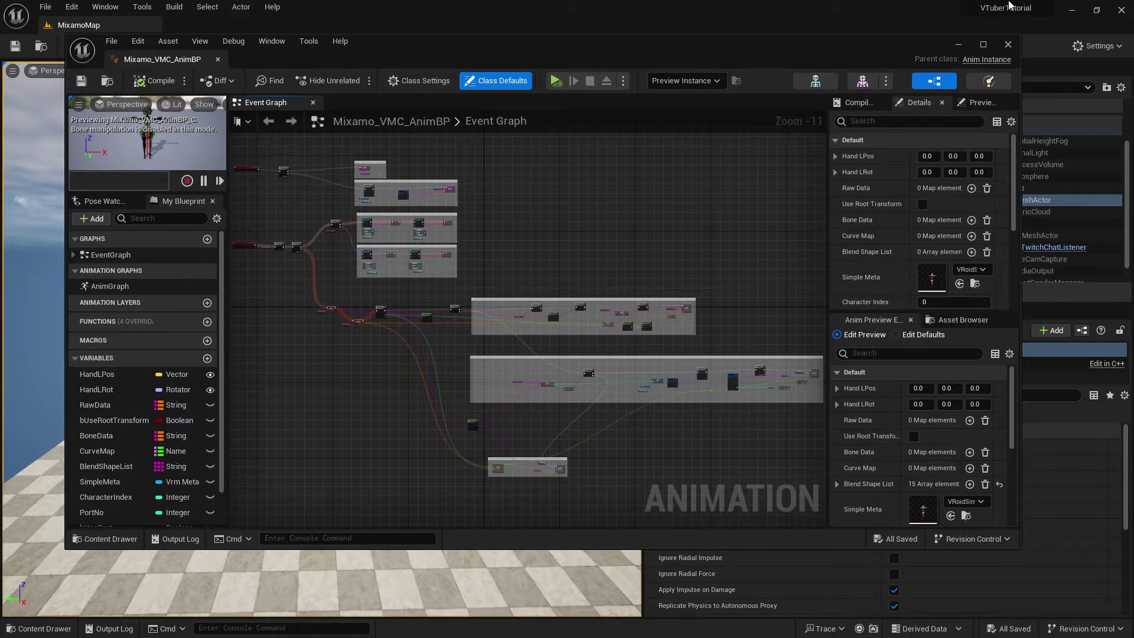
pyautogui.click(421, 82)
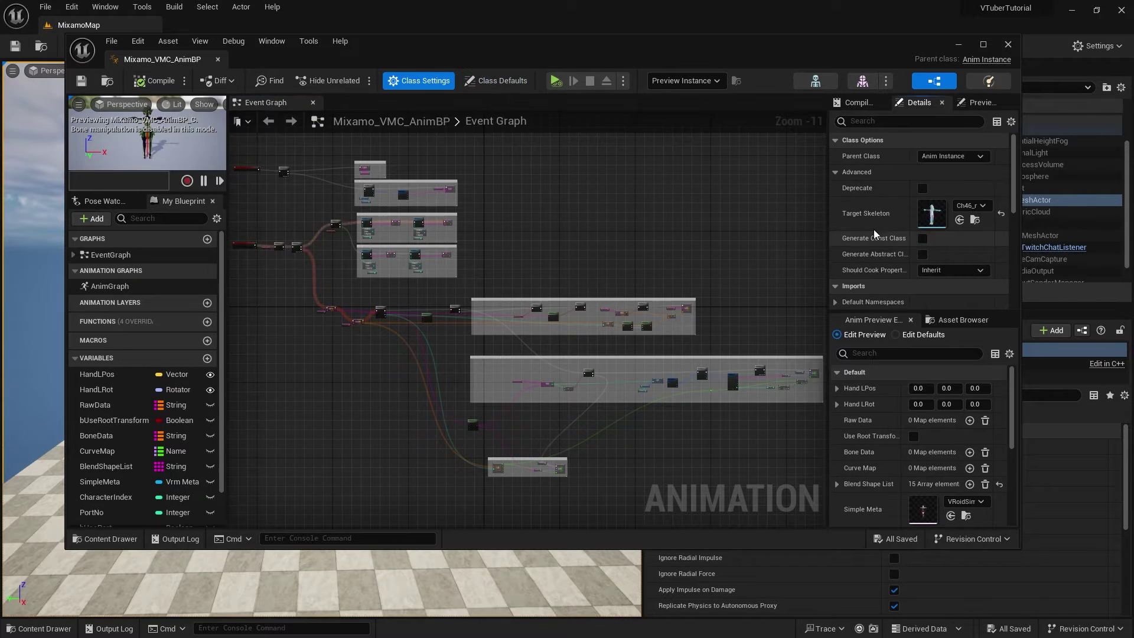
pyautogui.moveTo(829, 214); pyautogui.dragTo(527, 206)
pyautogui.click(845, 205)
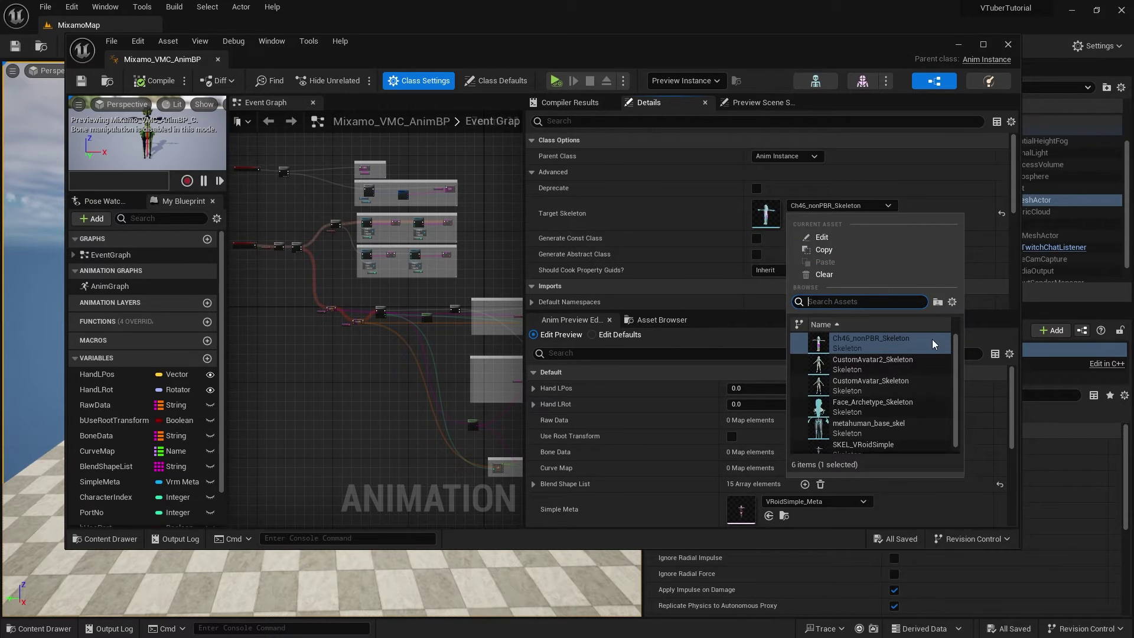
pyautogui.click(853, 339)
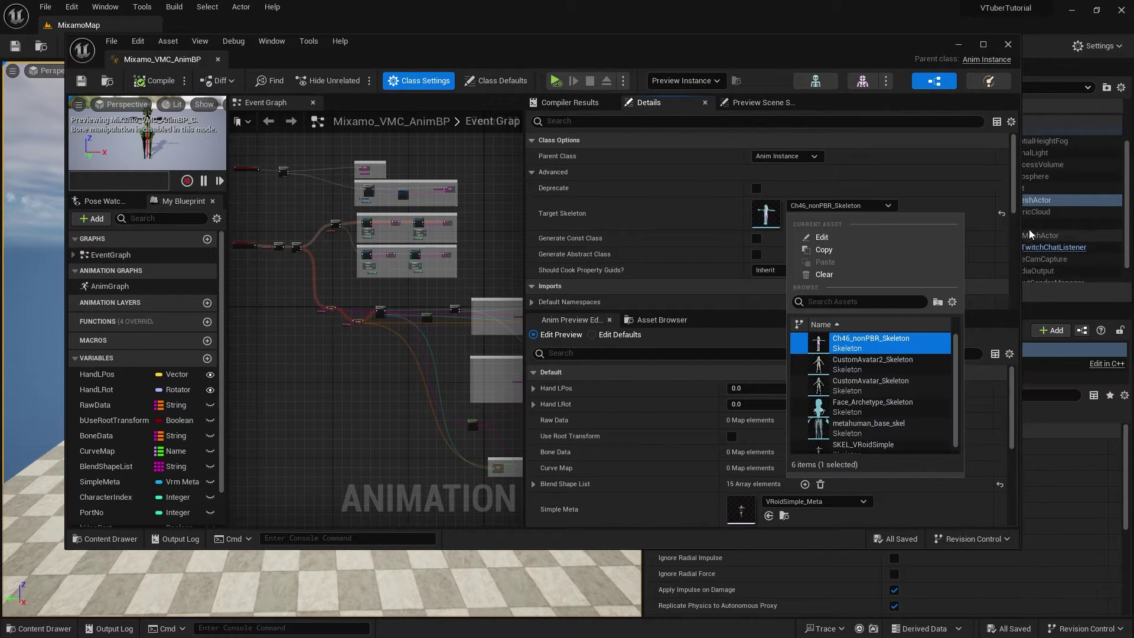
pyautogui.click(959, 202)
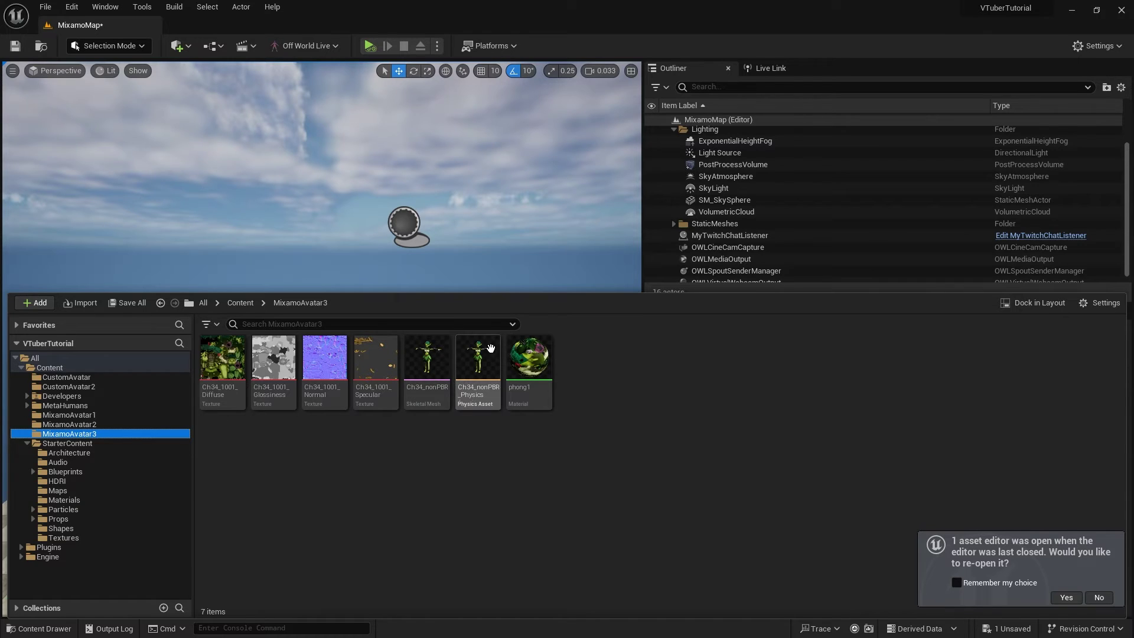
# - Place the Ch34_nonPBR skeletal mesh from the MixamoAvatar3 folder on the level's checkered floor
pyautogui.moveTo(466, 292); pyautogui.dragTo(501, 472)
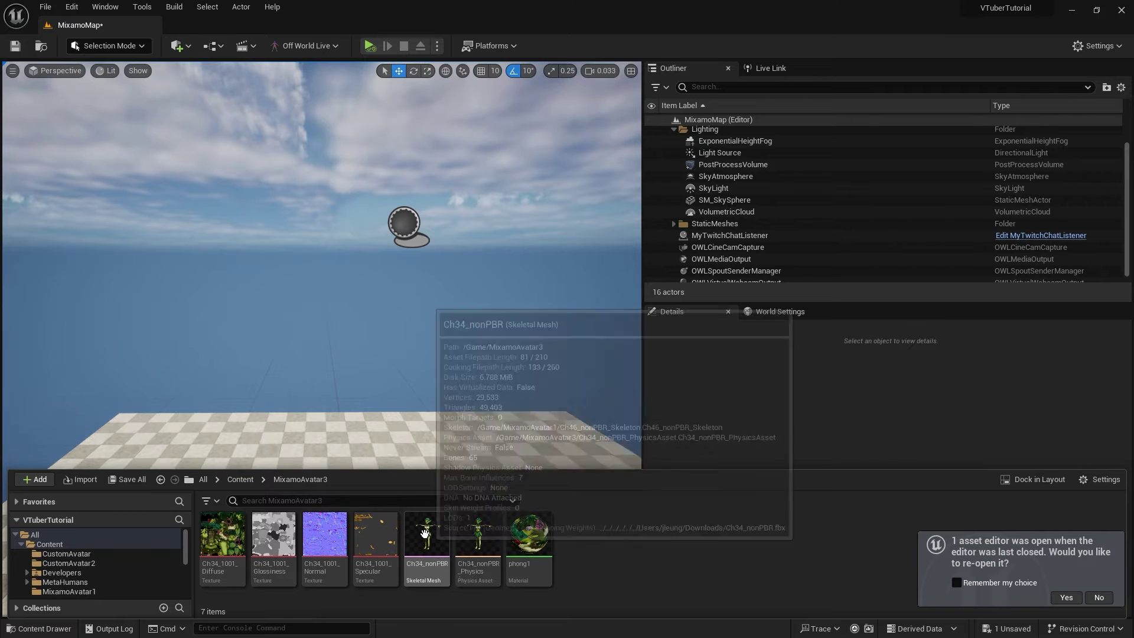
pyautogui.moveTo(428, 539); pyautogui.dragTo(384, 570)
pyautogui.press('e')
# - Set the Ch34_nonPBR actor's animation mode to Use Animation Blueprint and its anim class to Mixamo_VMC_AnimBP
pyautogui.click(933, 446)
pyautogui.click(959, 460)
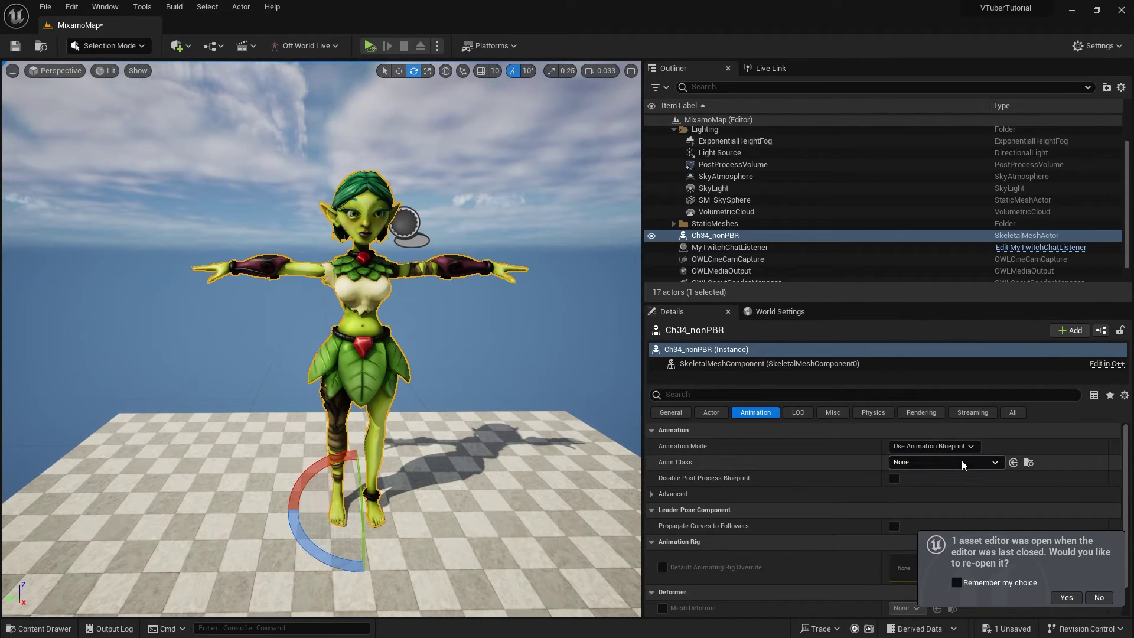
pyautogui.click(954, 465)
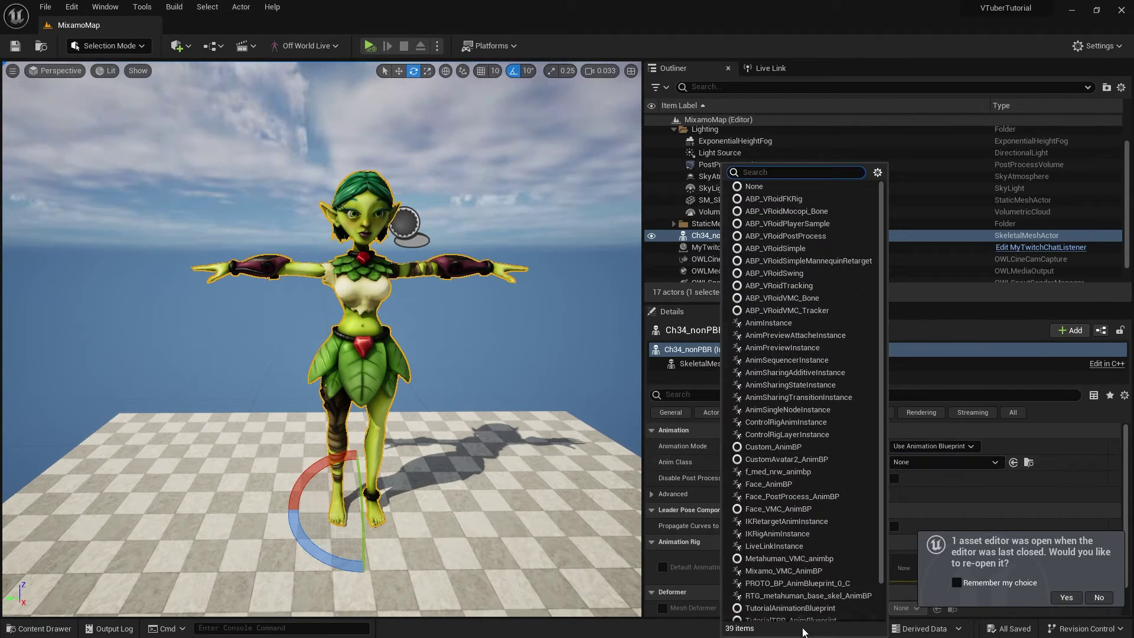
pyautogui.click(788, 571)
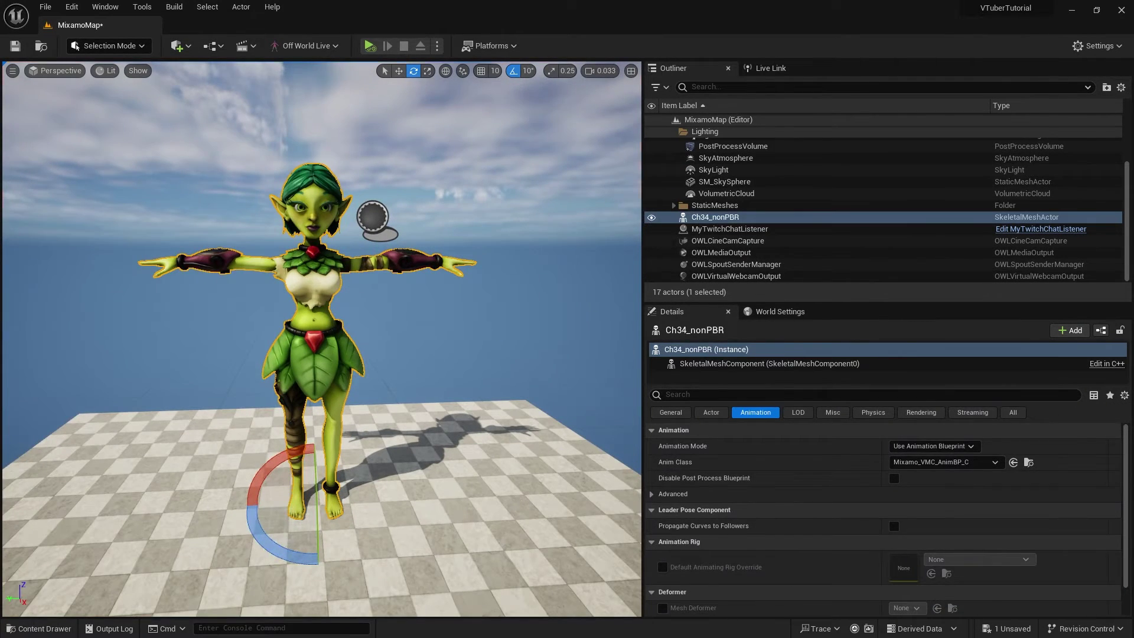
# - Add a Live Link Skeletal Animation component to the Ch34_nonPBR actor and enable Auto Activate on it
pyautogui.click(444, 331)
pyautogui.moveTo(444, 331); pyautogui.dragTo(443, 313, button='right')
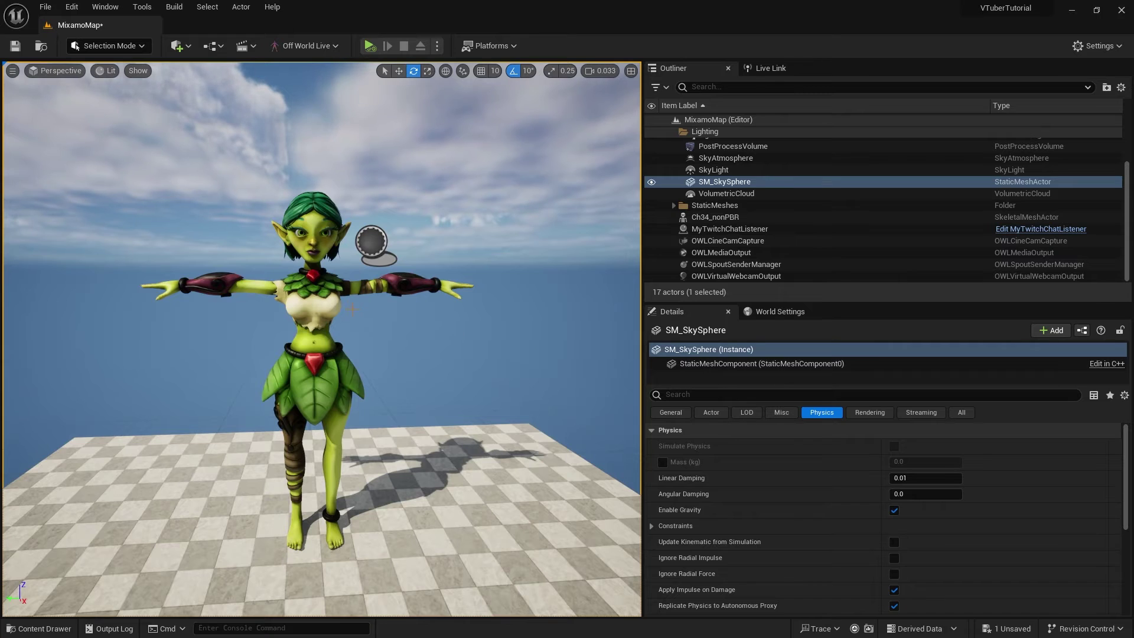
pyautogui.click(715, 217)
pyautogui.click(1073, 331)
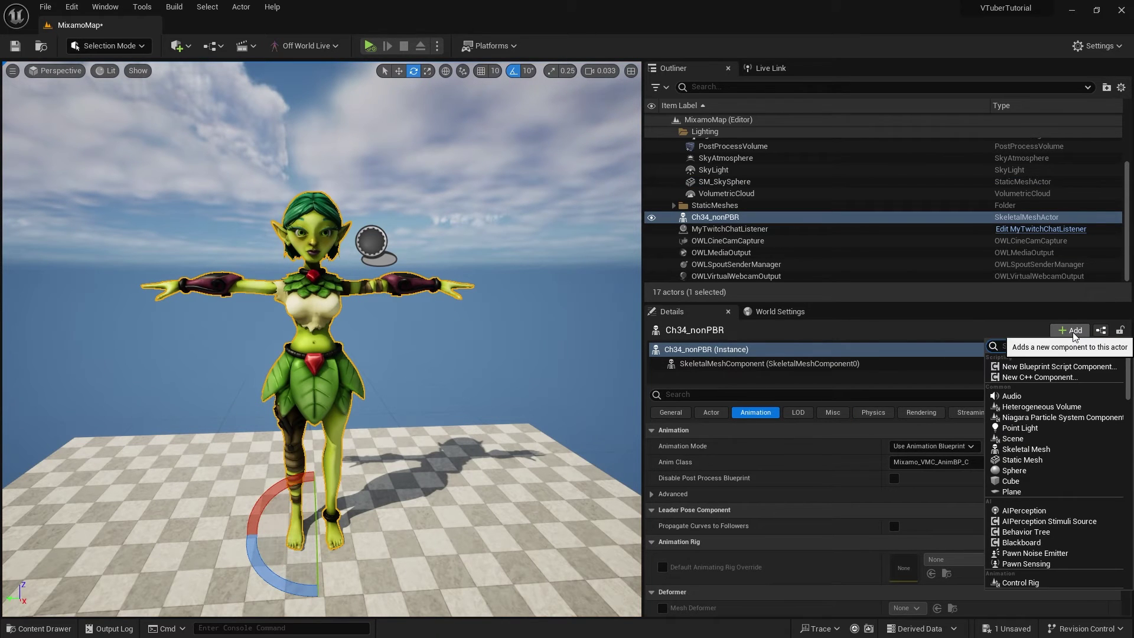
pyautogui.write('livelink')
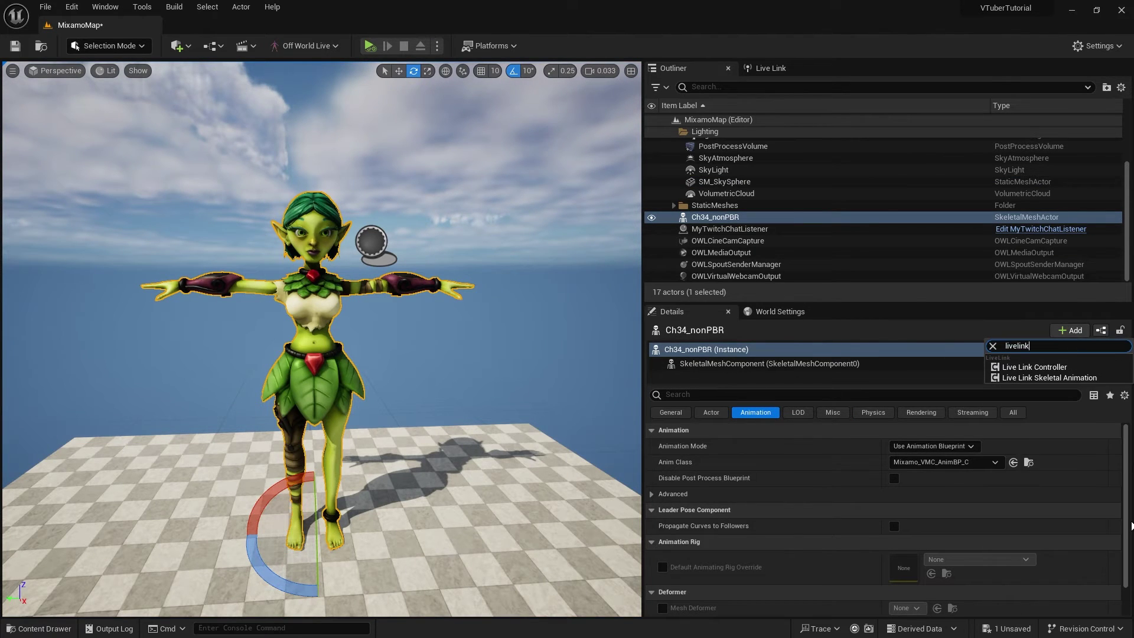
pyautogui.click(1065, 378)
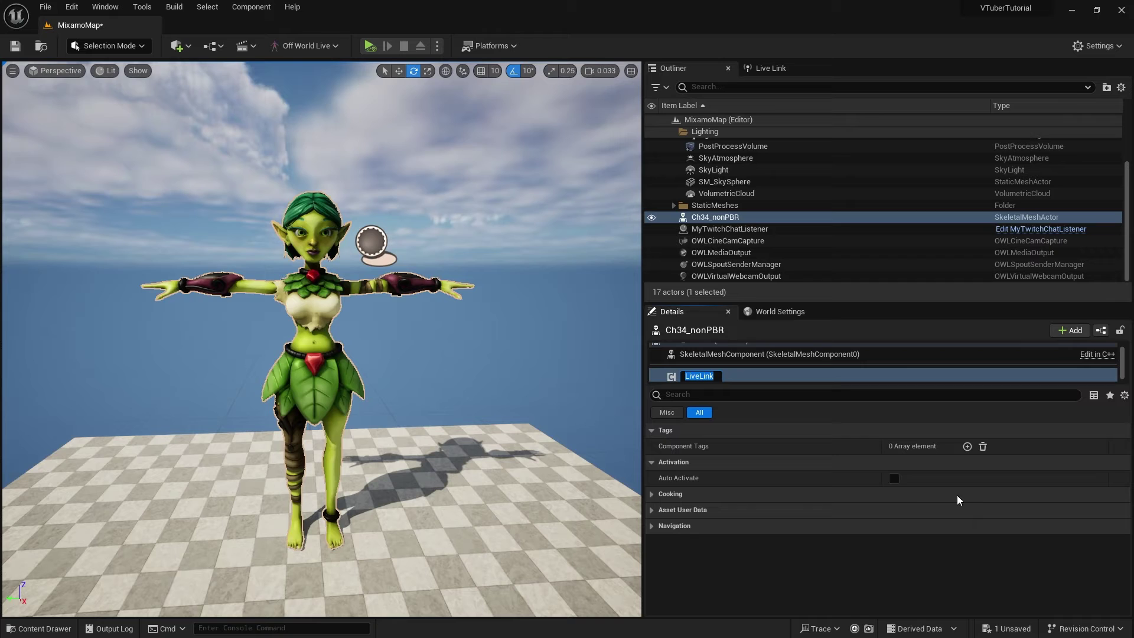
pyautogui.click(896, 478)
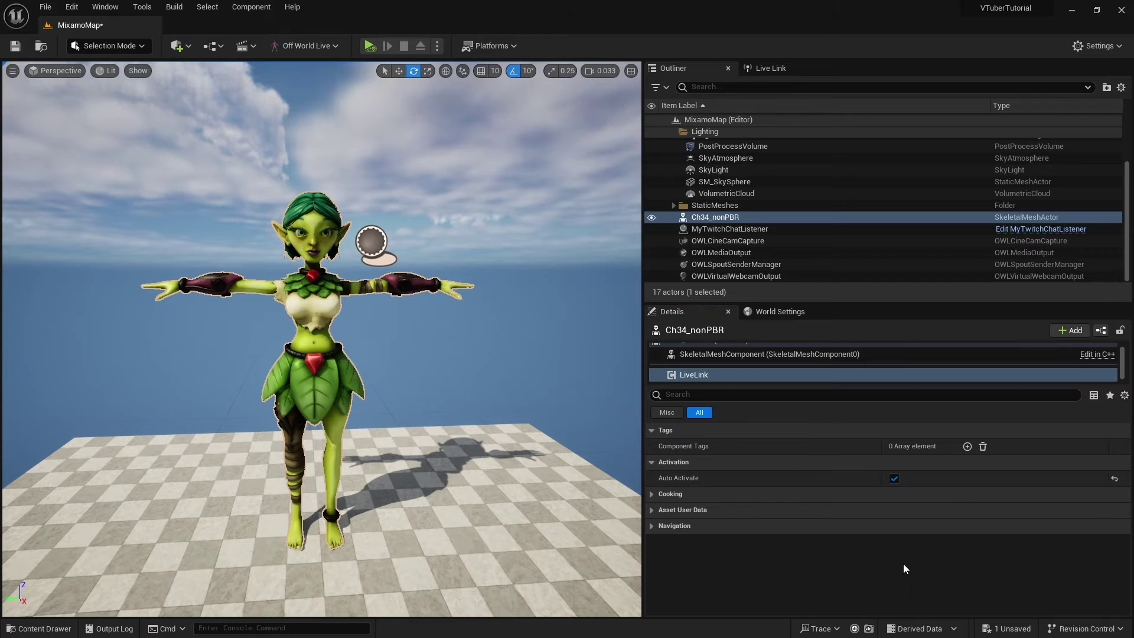
pyautogui.click(481, 245)
pyautogui.hotkey('ctrl', 's')
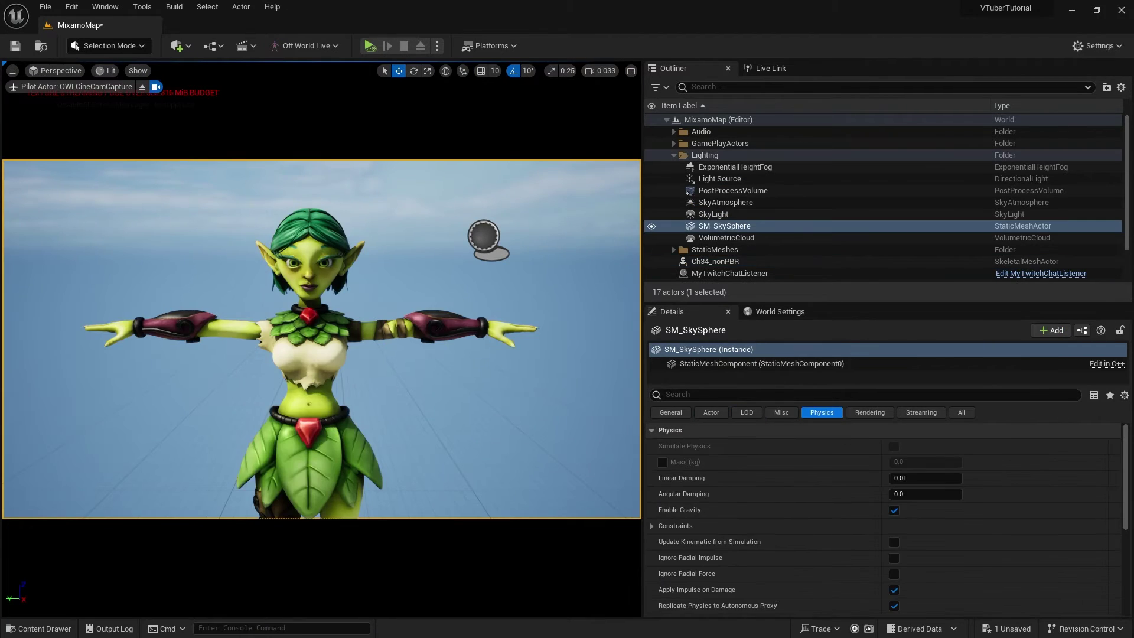
# - Open the VRM4U Content plugin folder Util/Actor/latest/sub in the project's content and enlarge the asset area
pyautogui.click(715, 261)
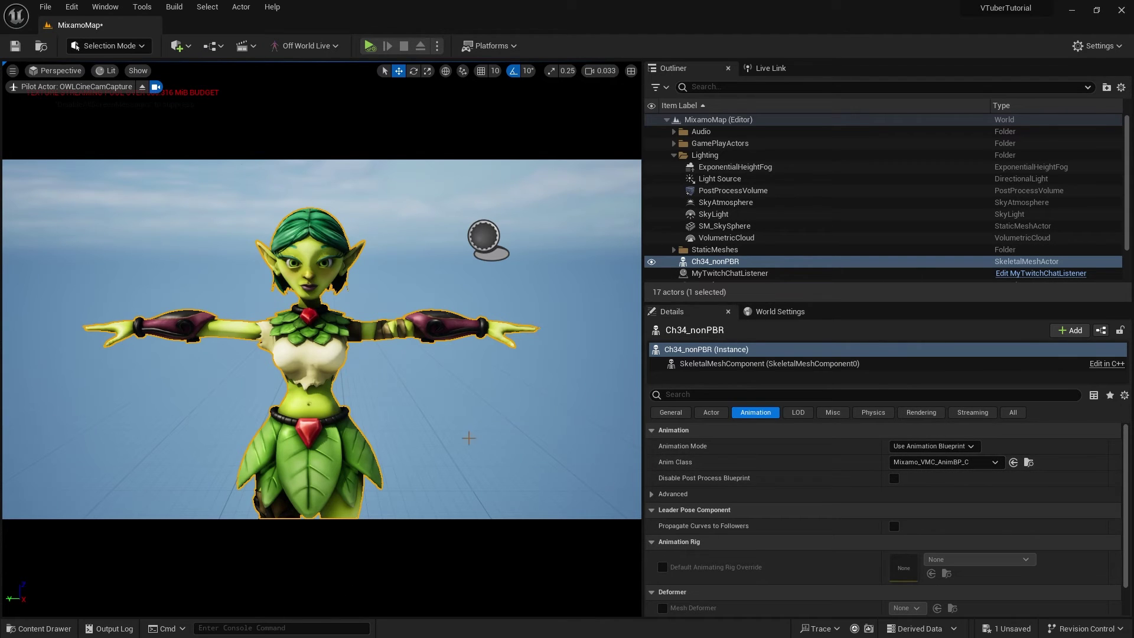
pyautogui.click(39, 628)
pyautogui.scroll(-3, 88, 561)
pyautogui.click(53, 584)
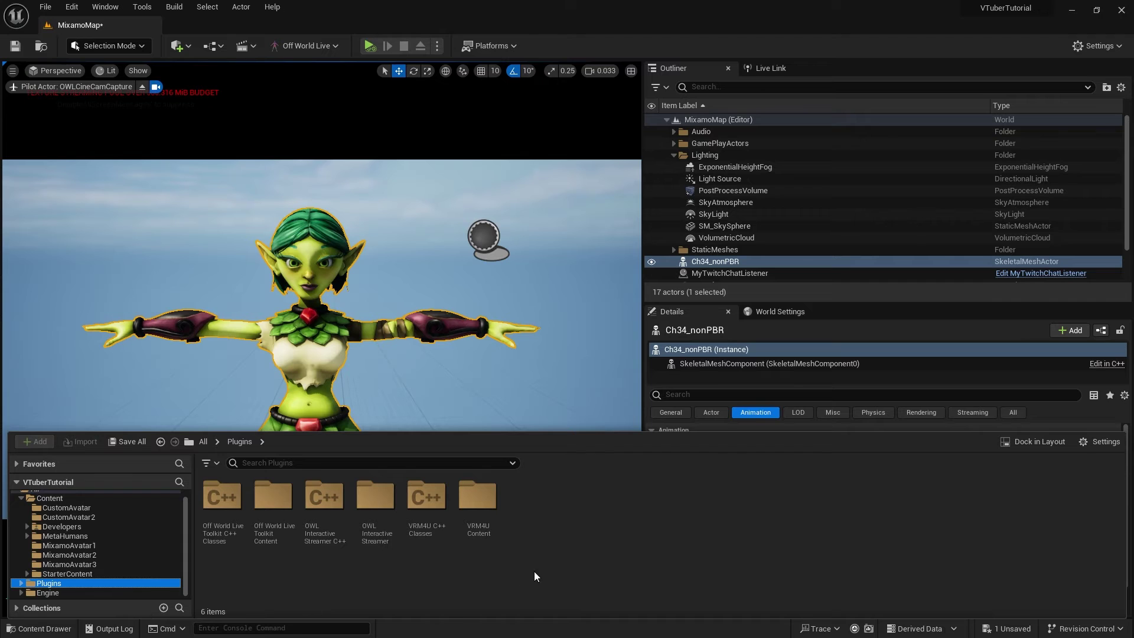
pyautogui.doubleClick(491, 504)
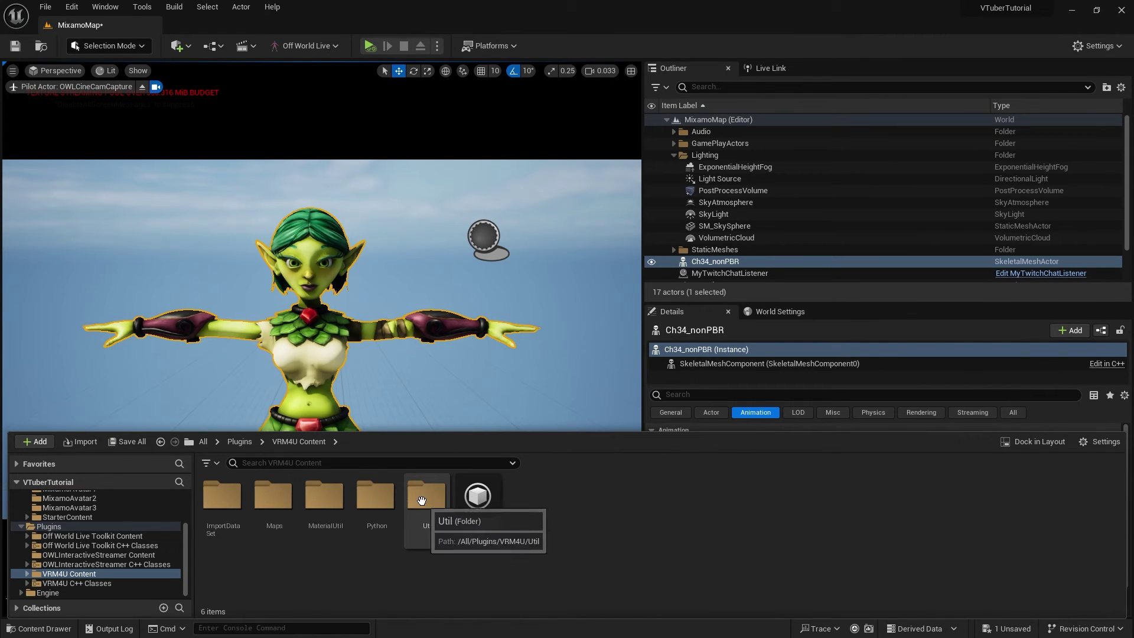
pyautogui.doubleClick(423, 504)
pyautogui.doubleClick(223, 513)
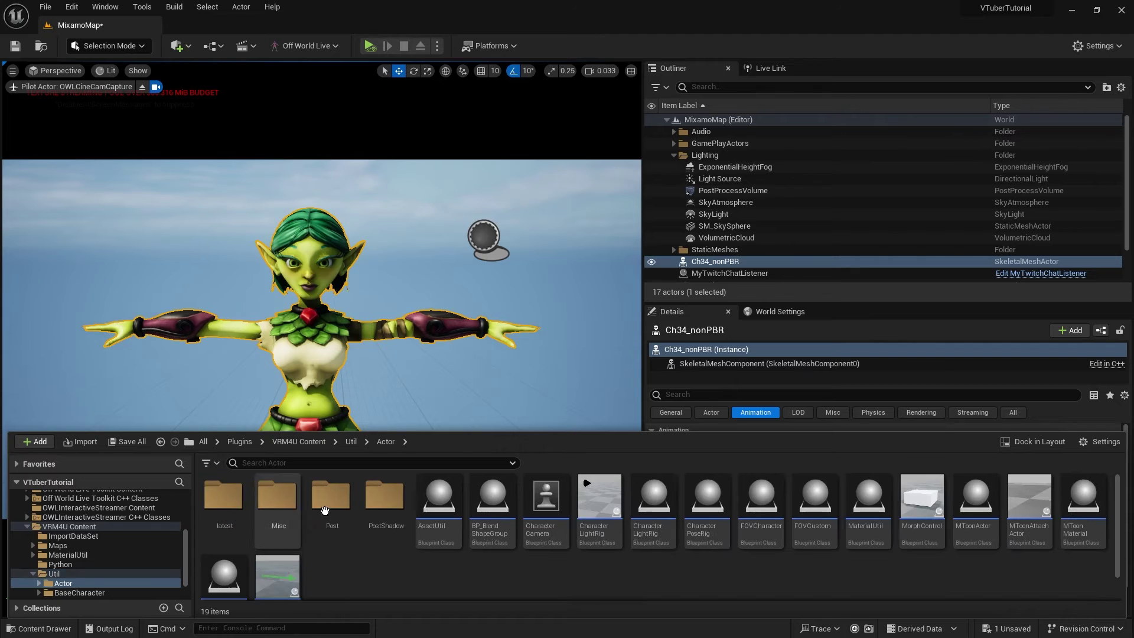
pyautogui.doubleClick(334, 499)
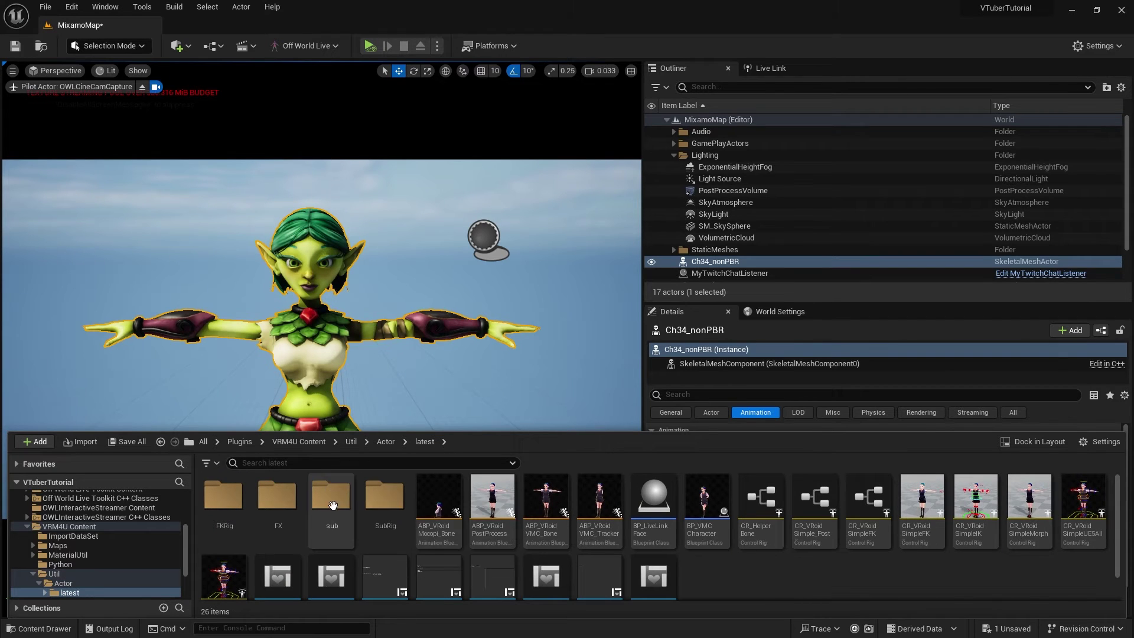
pyautogui.click(341, 498)
pyautogui.doubleClick(338, 487)
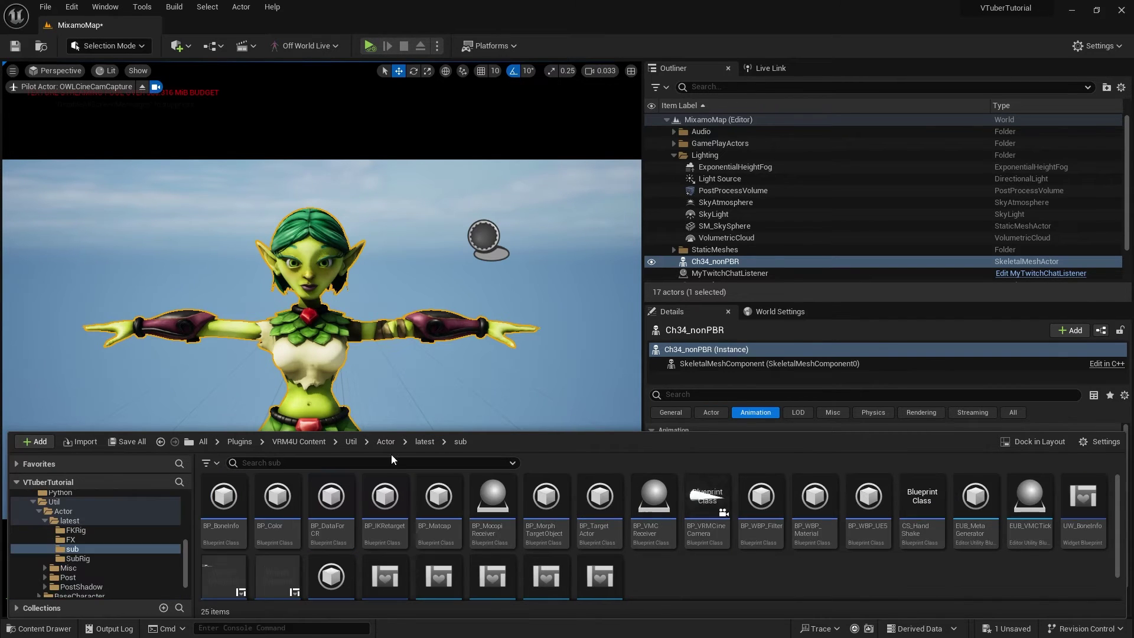
pyautogui.moveTo(499, 429); pyautogui.dragTo(498, 377)
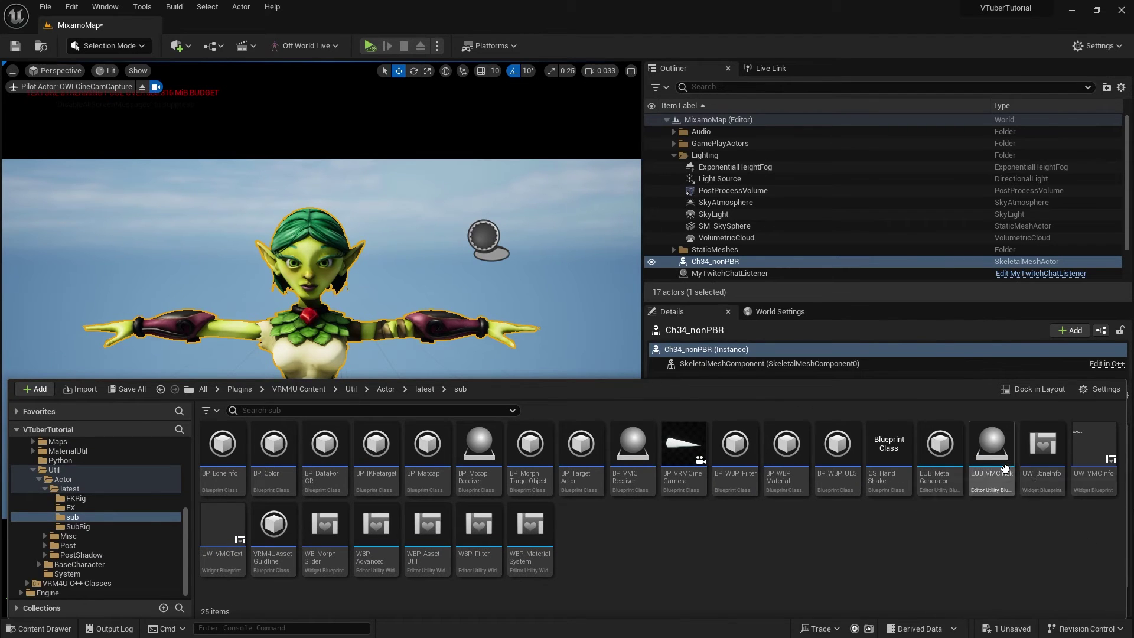
# - Place two BP_VMCReceiver actors and one EUB_VMCTick actor in the level beside the character
pyautogui.moveTo(1005, 468); pyautogui.dragTo(520, 373)
pyautogui.click(38, 628)
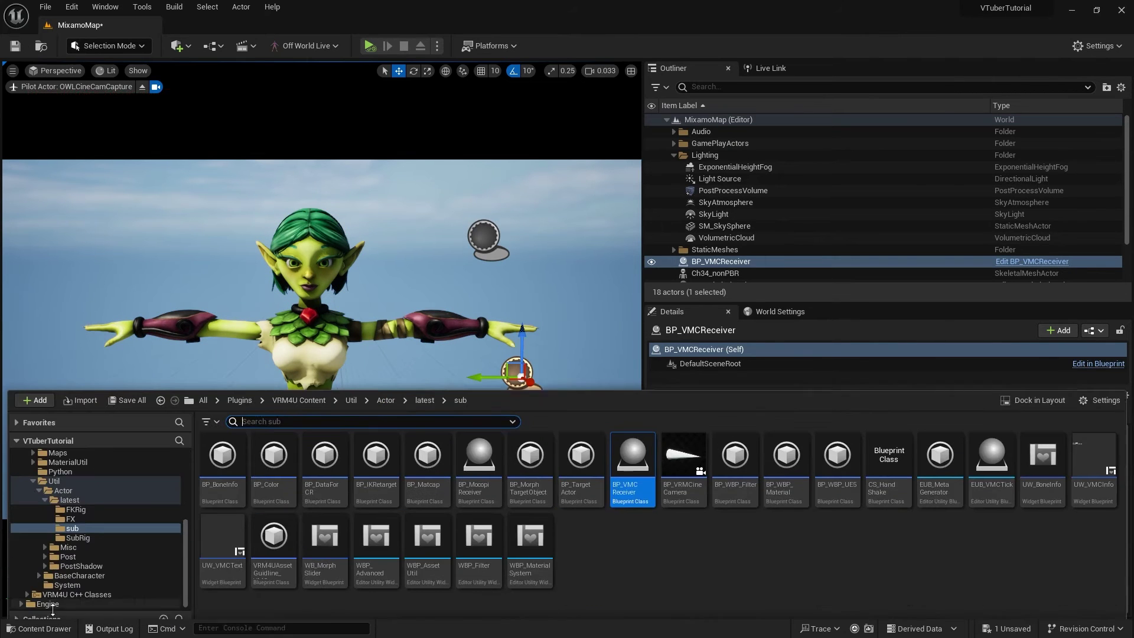
pyautogui.moveTo(633, 458); pyautogui.dragTo(566, 376)
pyautogui.click(7, 629)
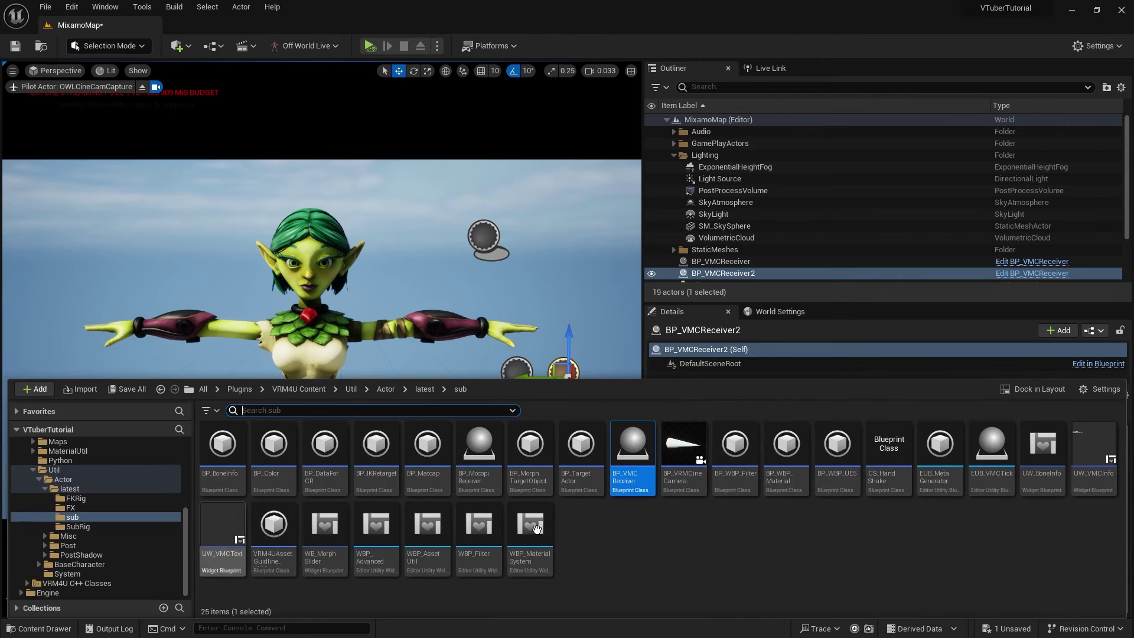
pyautogui.moveTo(992, 445); pyautogui.dragTo(470, 378)
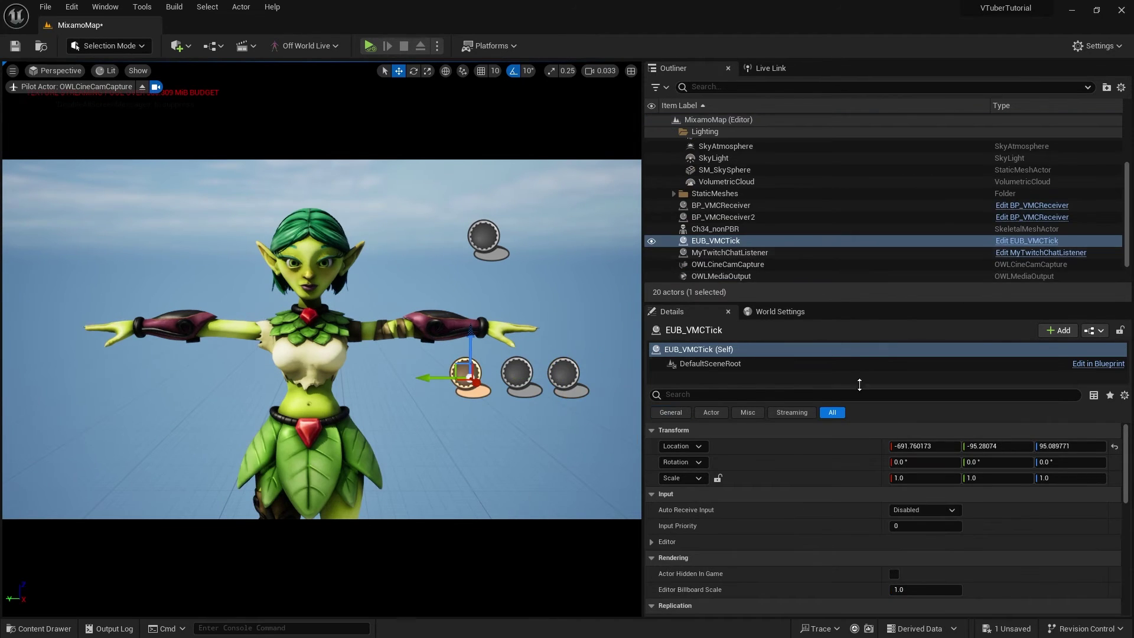
# - Set the first BP_VMCReceiver's port to 39539 and select BP_VMCReceiver2 to check its port
pyautogui.click(722, 205)
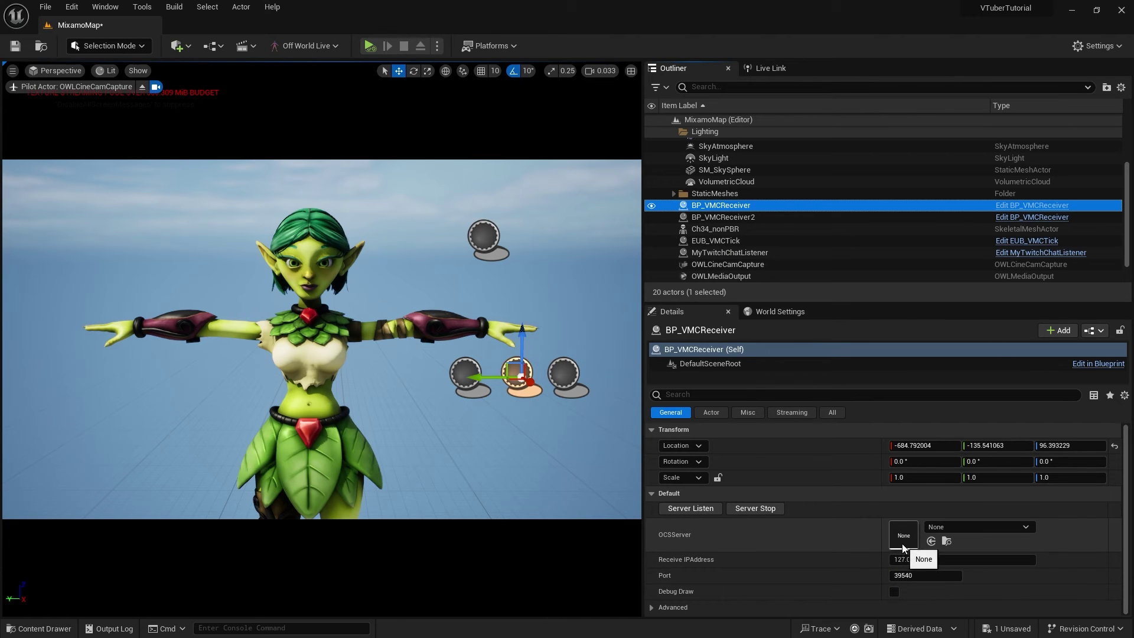
pyautogui.click(926, 576)
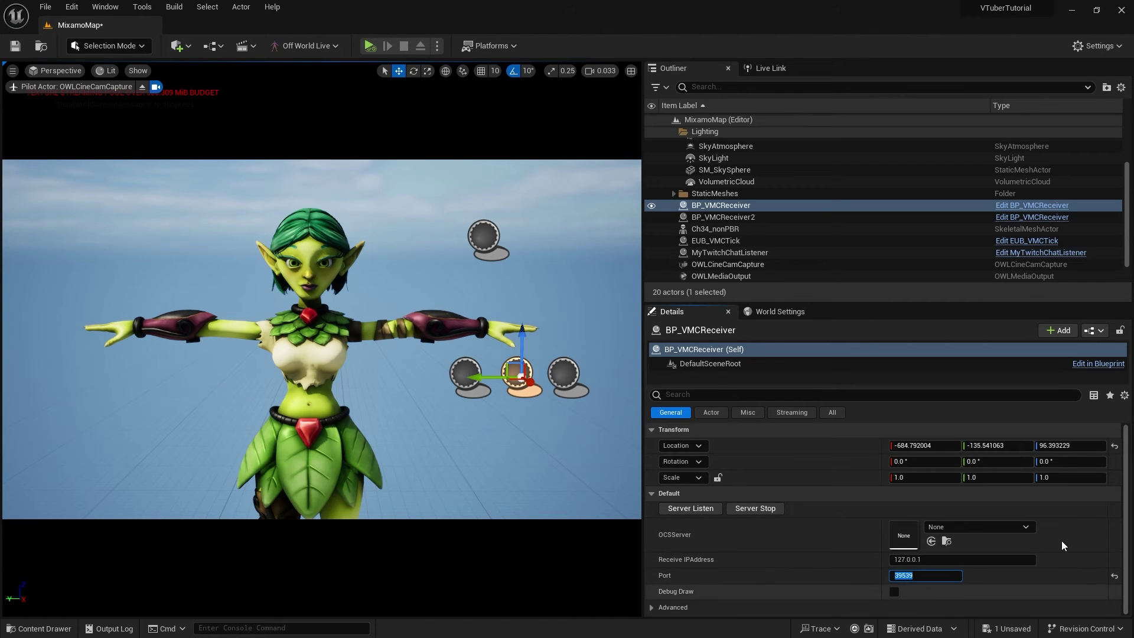
pyautogui.click(775, 217)
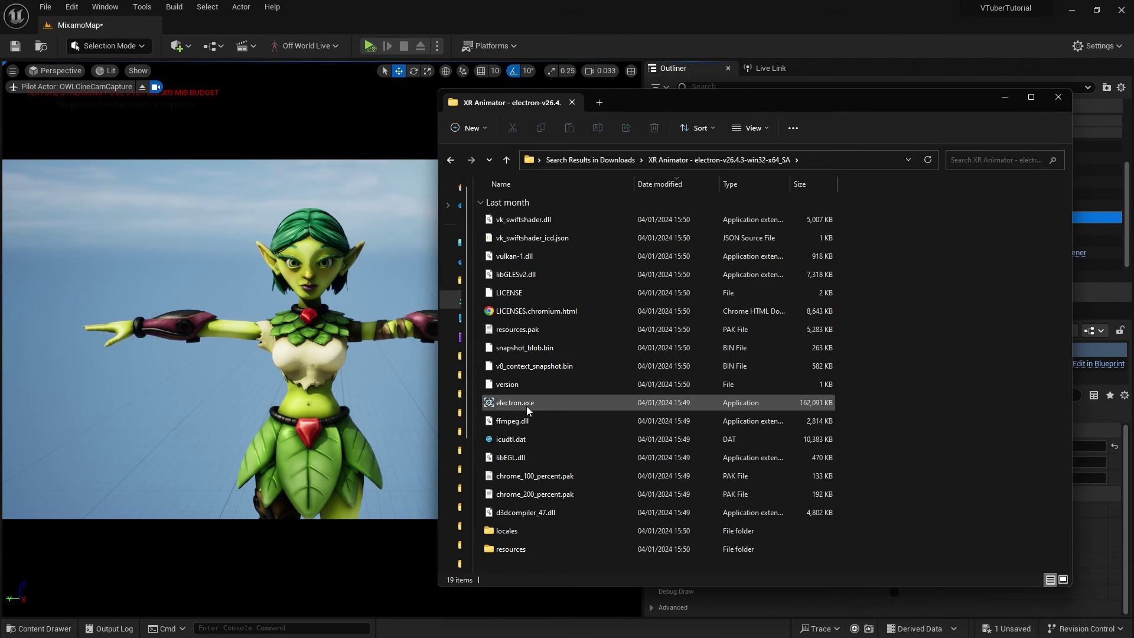
# - Launch XR Animator from electron.exe in its Downloads folder and enable its motion capture
pyautogui.click(528, 403)
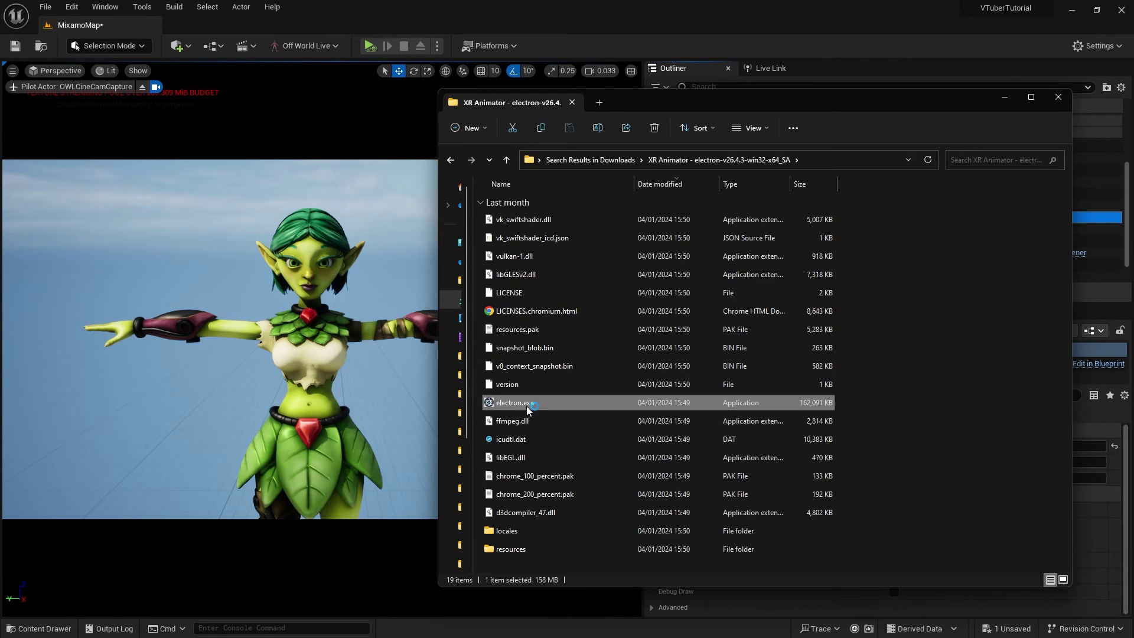
pyautogui.click(1008, 98)
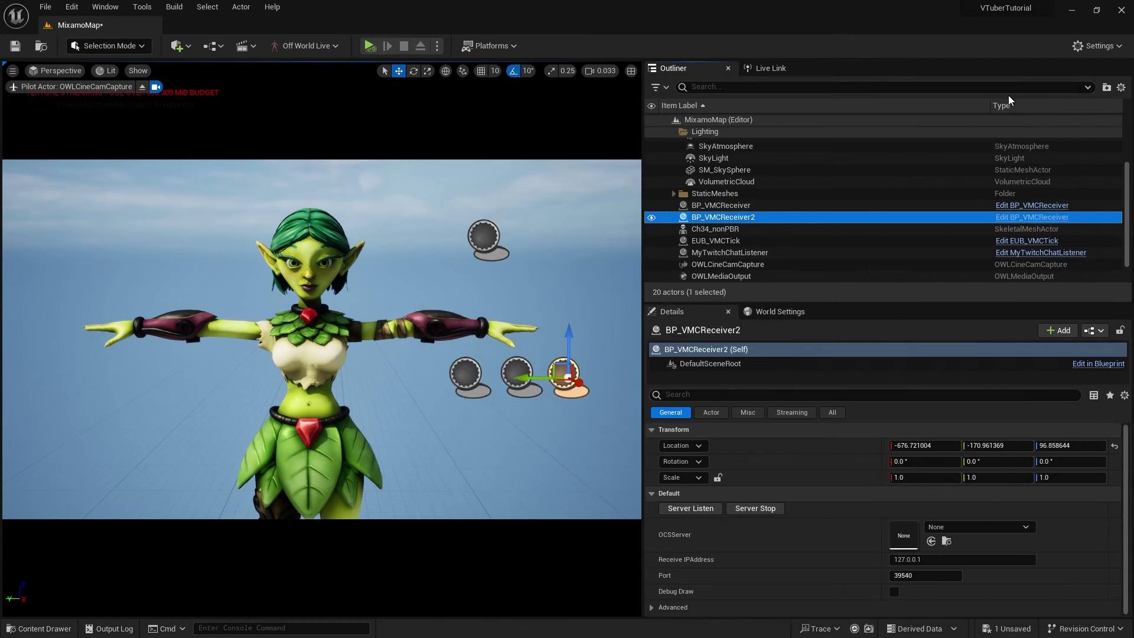
pyautogui.click(840, 473)
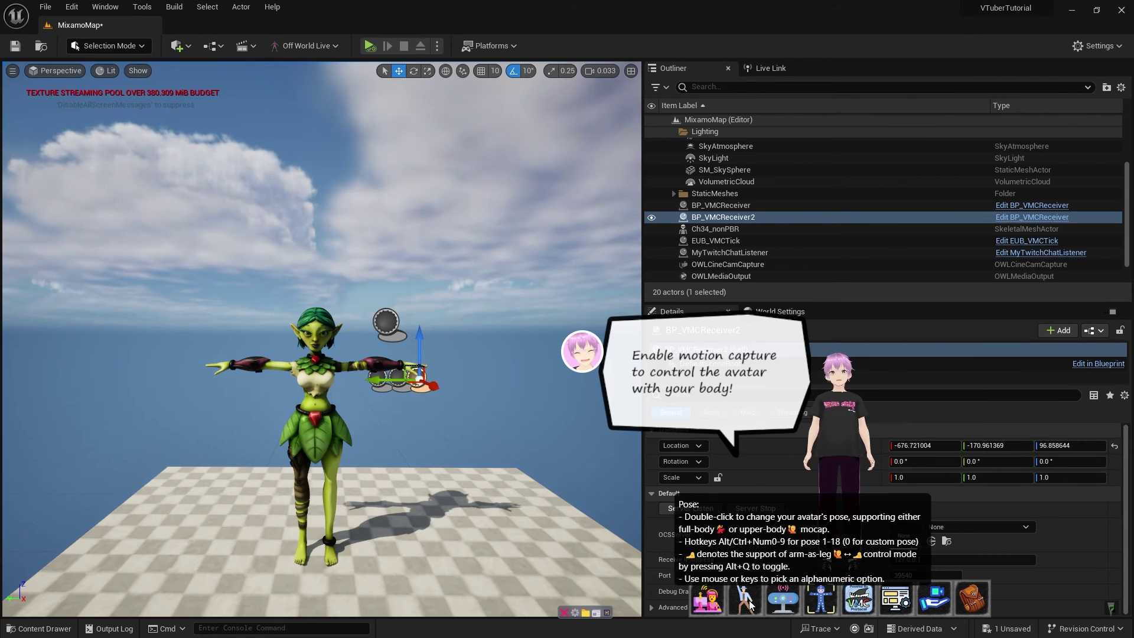
pyautogui.doubleClick(711, 598)
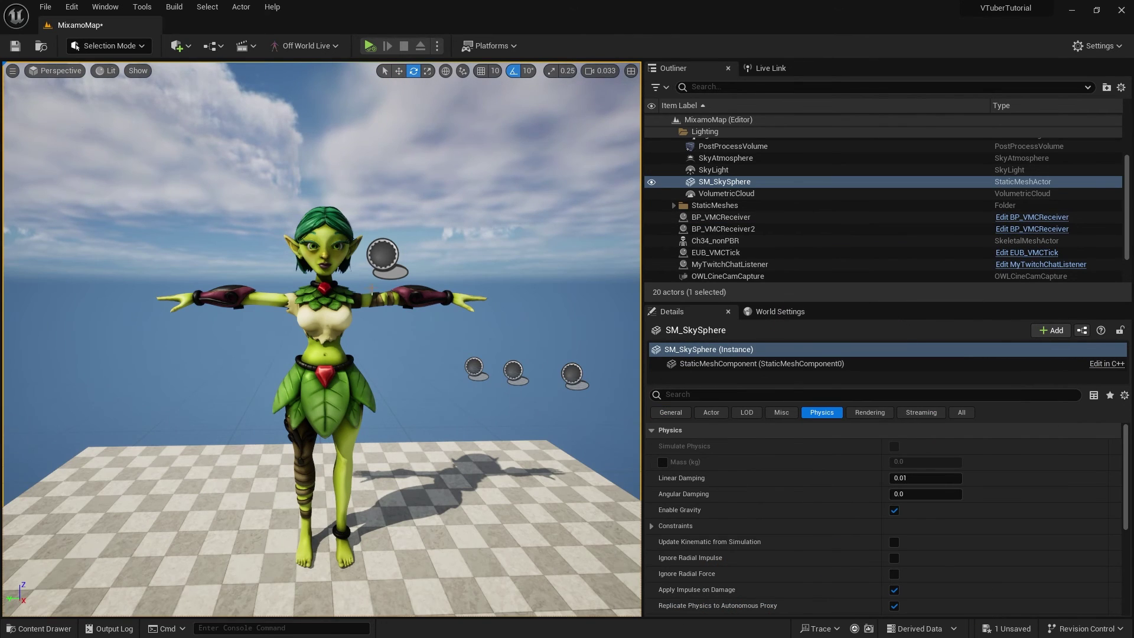
# - Start Server Listen on the BP_VMCReceiver actor that uses port 39539
pyautogui.click(497, 296)
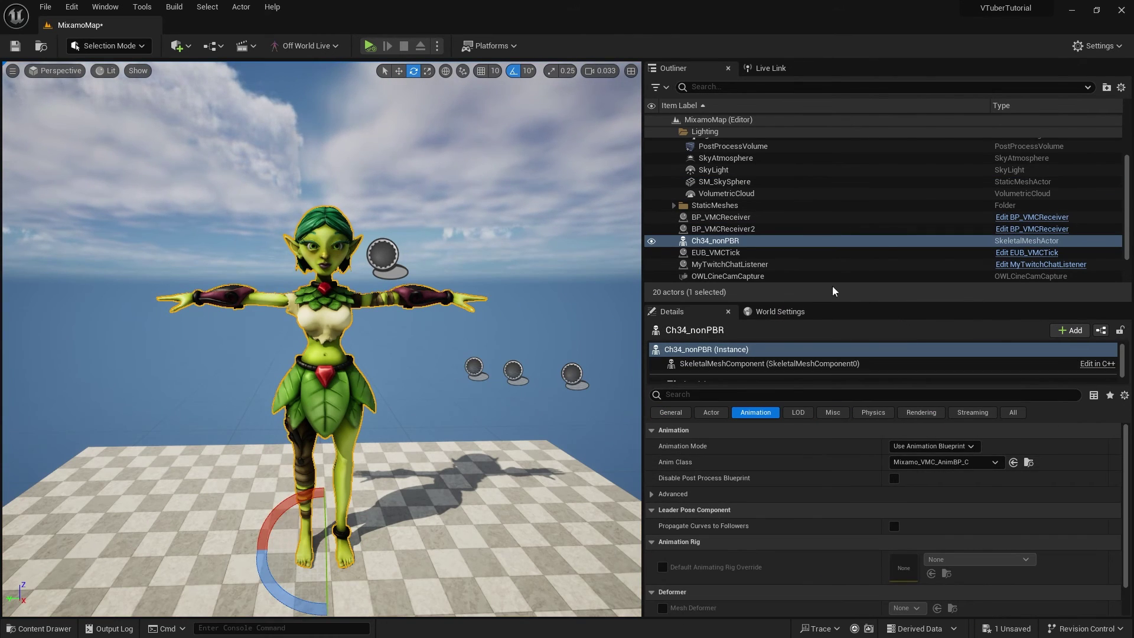
pyautogui.click(744, 215)
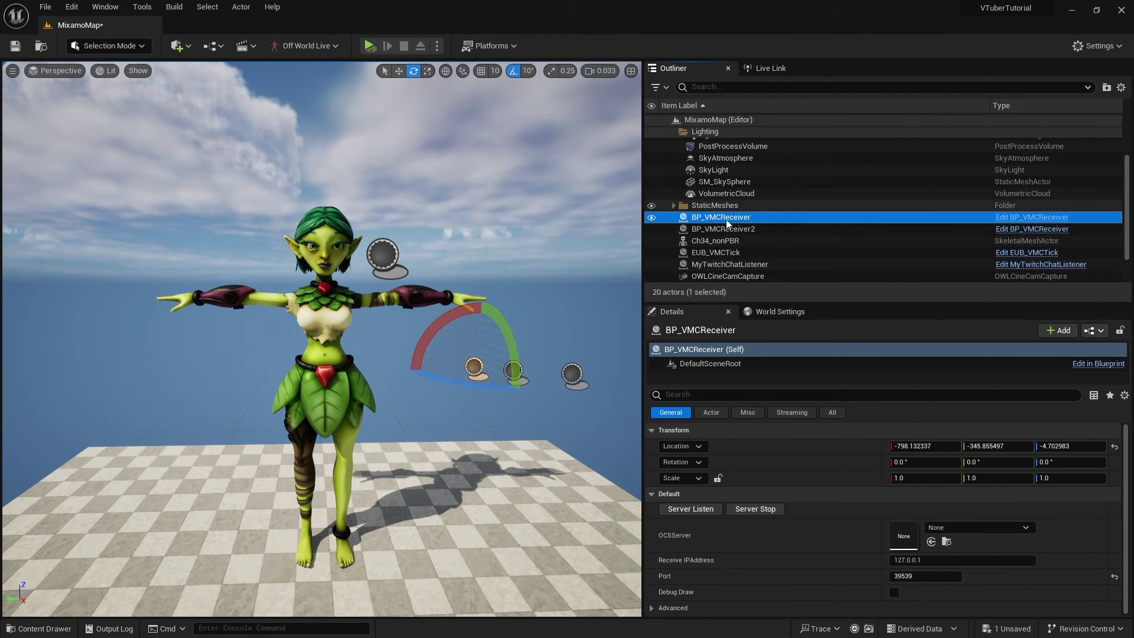
pyautogui.click(684, 510)
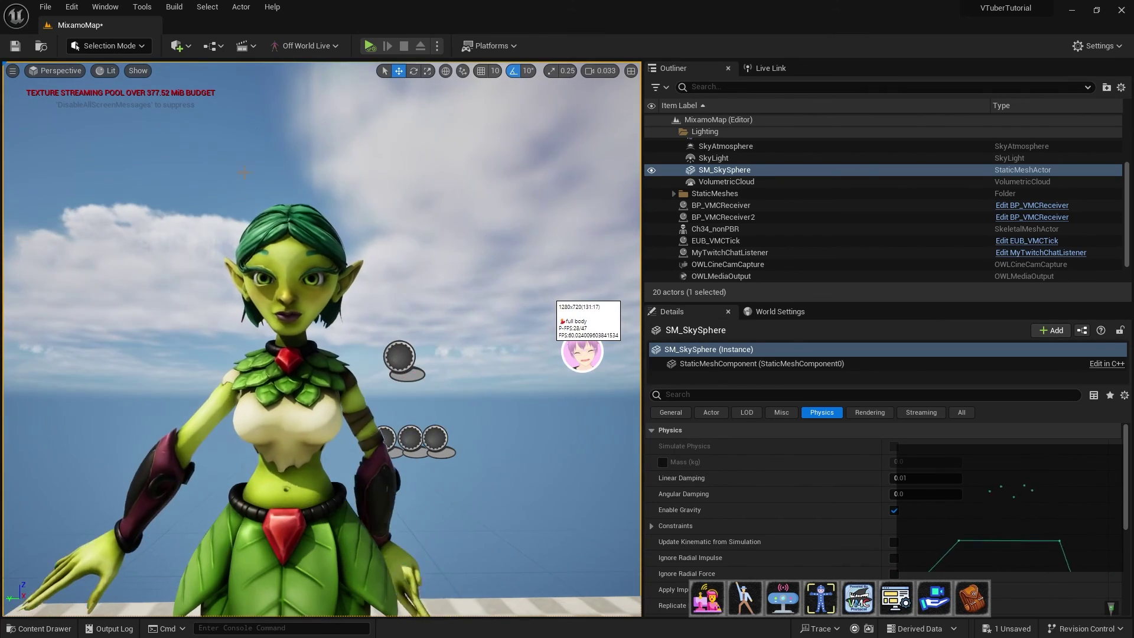
# - Try other Mixamo characters on the Ch34_nonPBR actor, ending with Ch11_nonPBR as its skeletal mesh asset
pyautogui.click(715, 229)
pyautogui.click(762, 364)
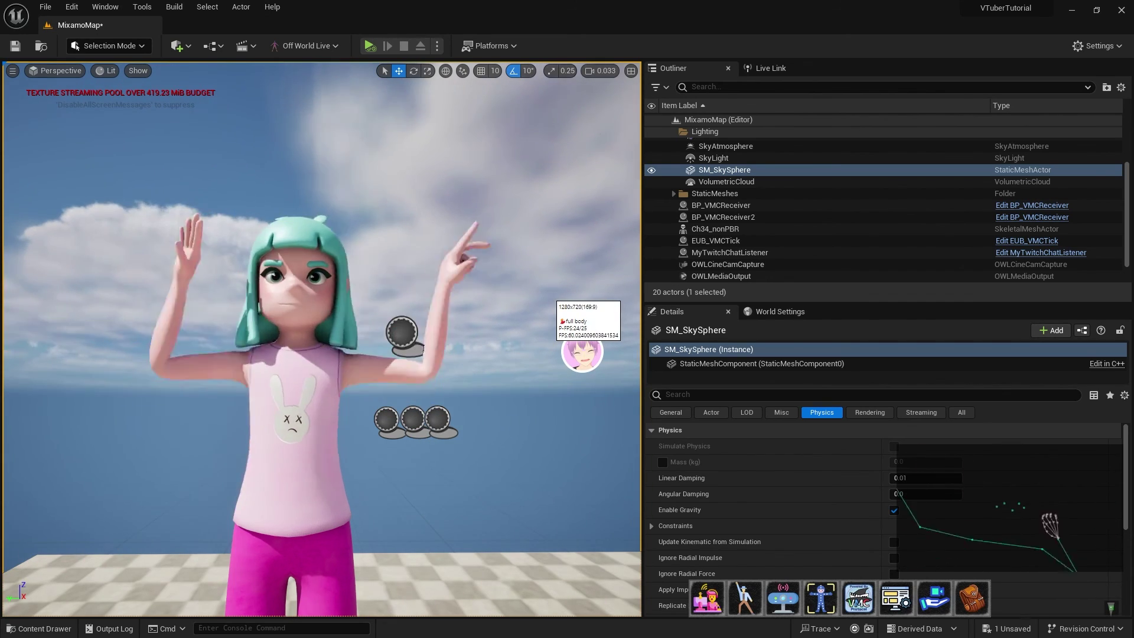
pyautogui.click(715, 228)
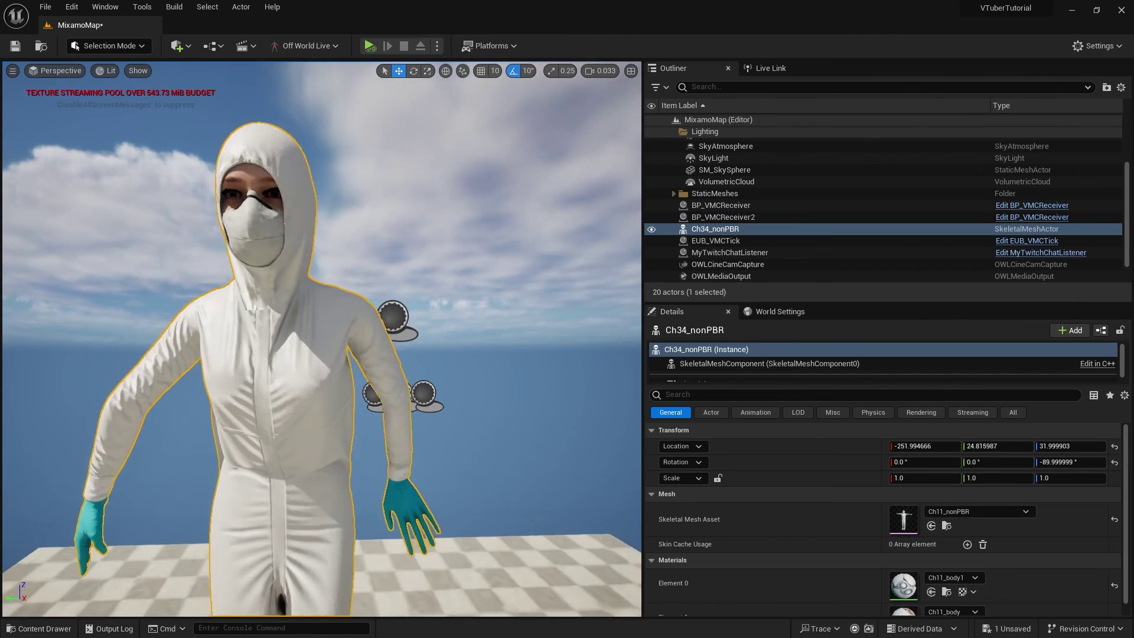
# - Switch the viewport to the OWLCineCamCapture camera
pyautogui.click(468, 257)
pyautogui.click(61, 70)
pyautogui.click(94, 203)
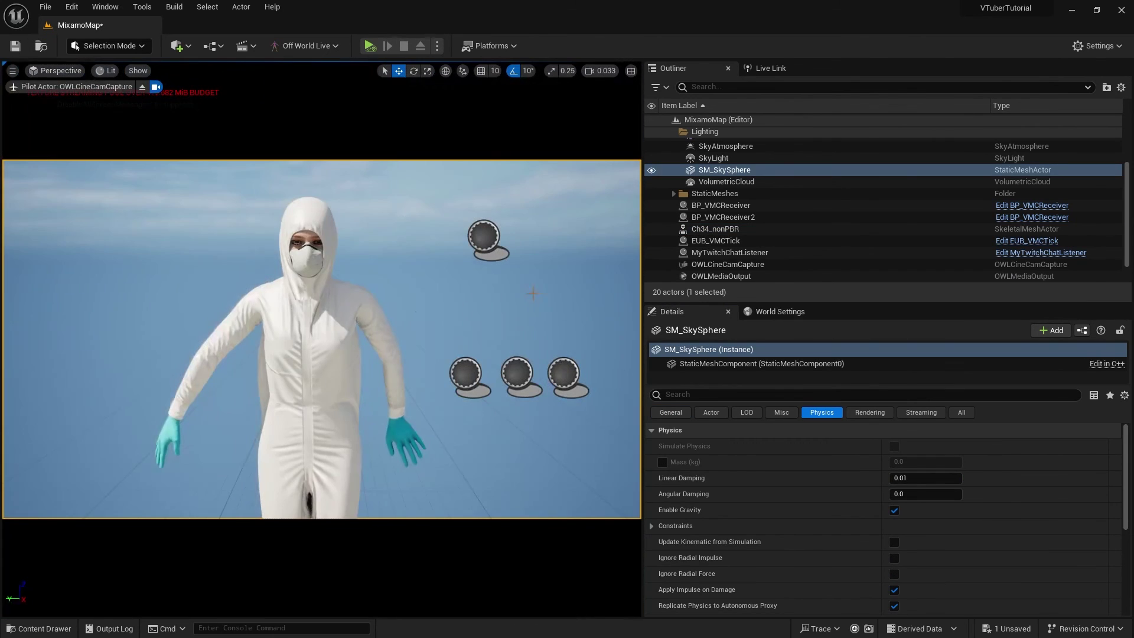